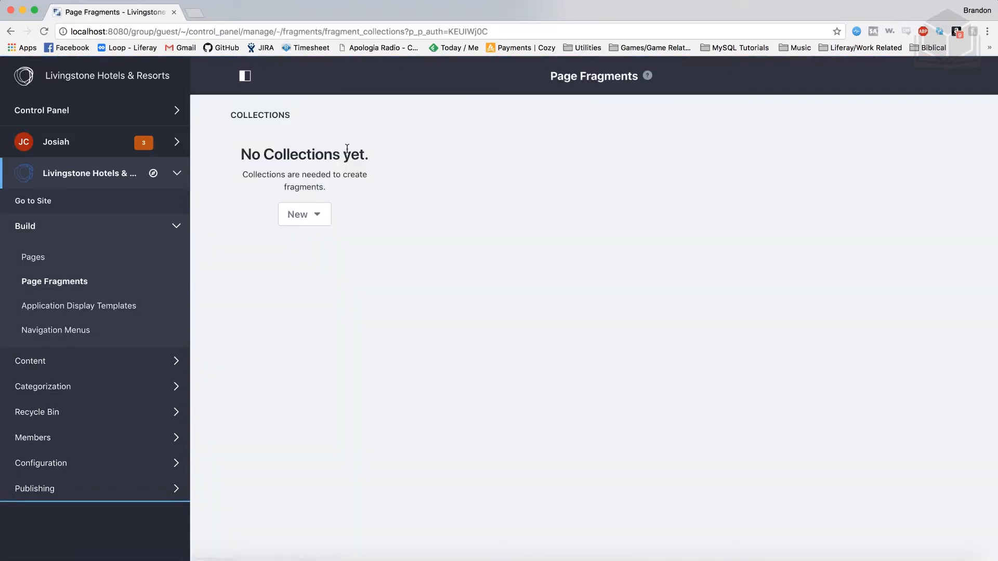
- Import the page fragment collection from landing-page.zip and close the import dialog
{"action": "left_click", "coordinate": [319, 216]}
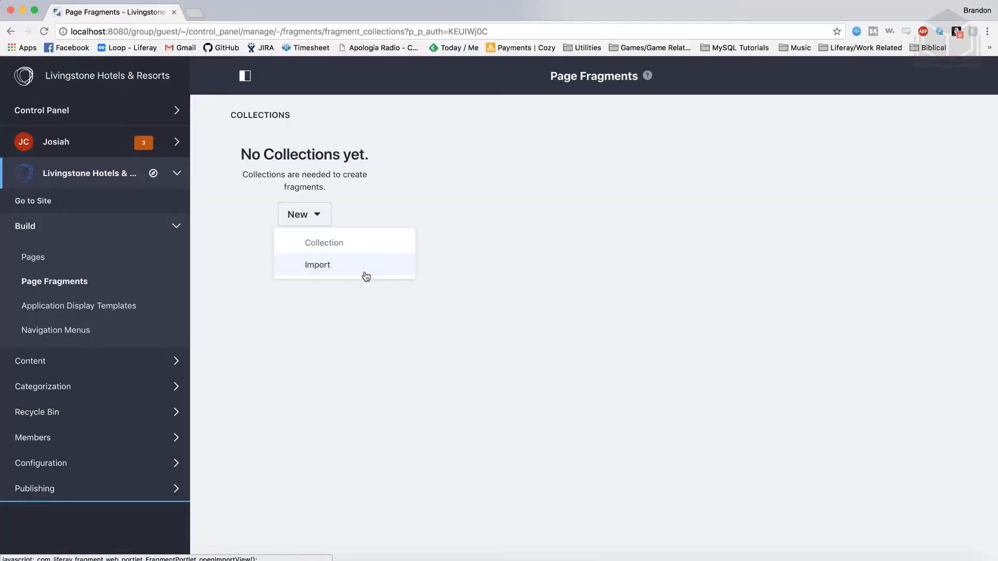
{"action": "left_click", "coordinate": [364, 275]}
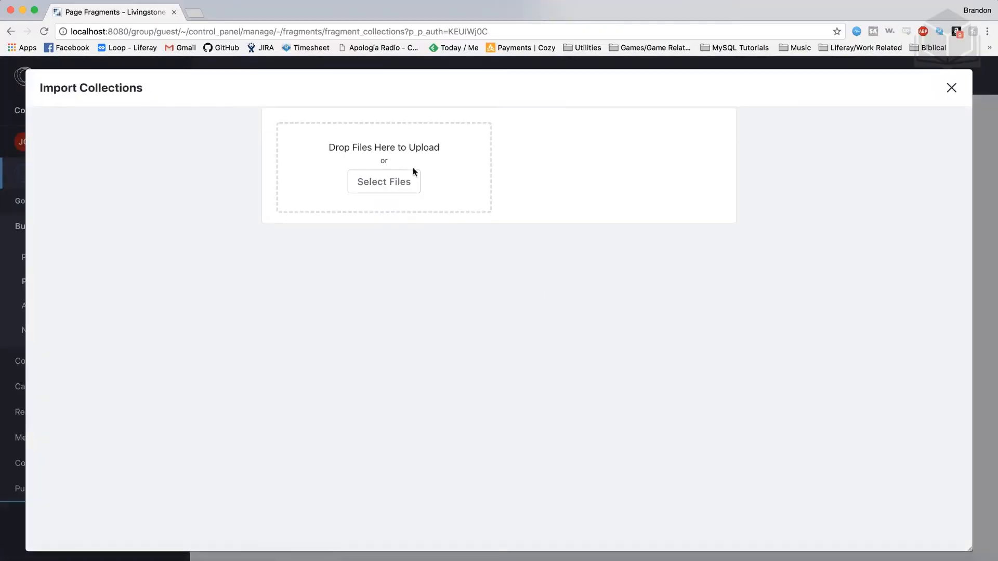
{"action": "left_click", "coordinate": [411, 186]}
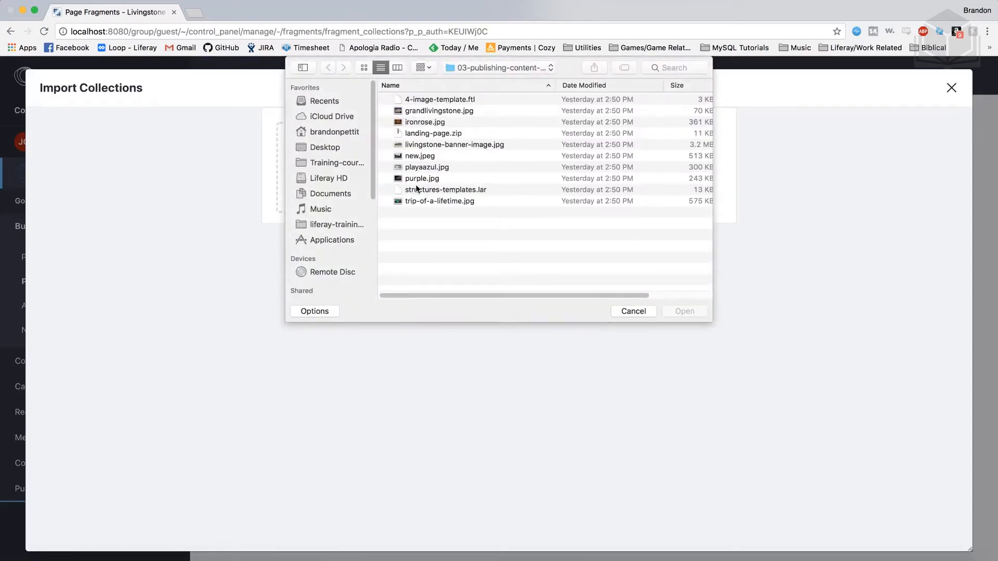
{"action": "left_click", "coordinate": [437, 134]}
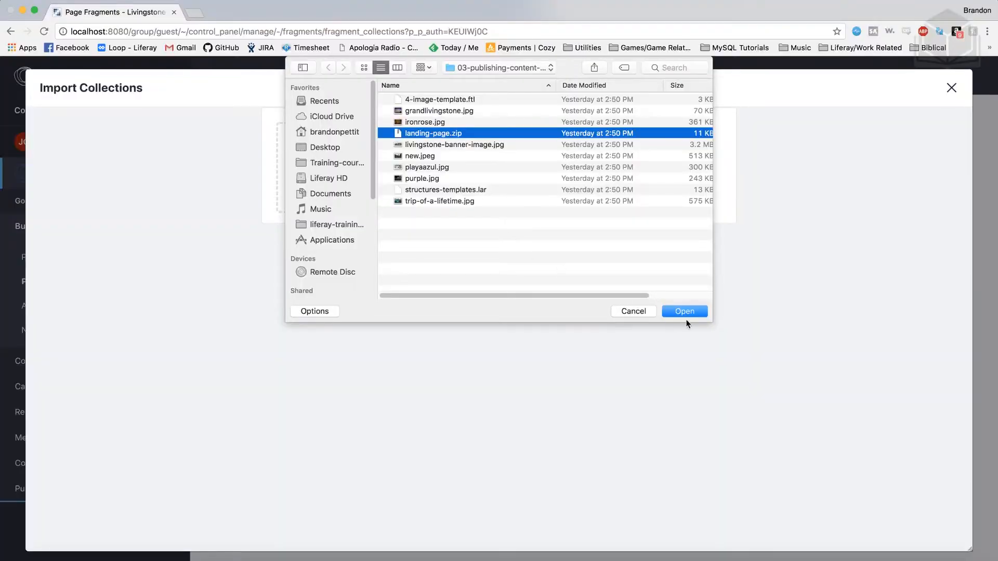
{"action": "left_click", "coordinate": [693, 314]}
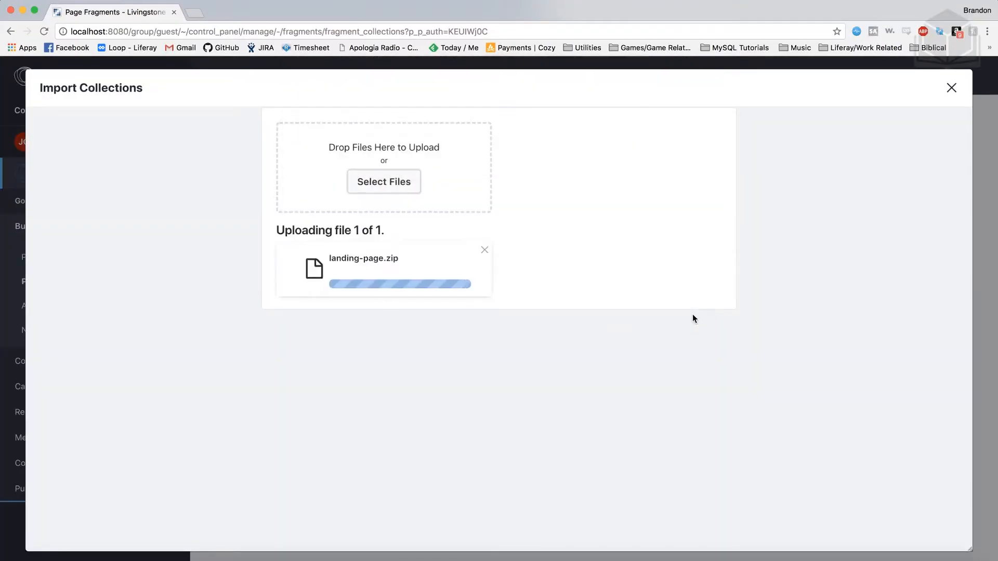
{"action": "left_click", "coordinate": [547, 264]}
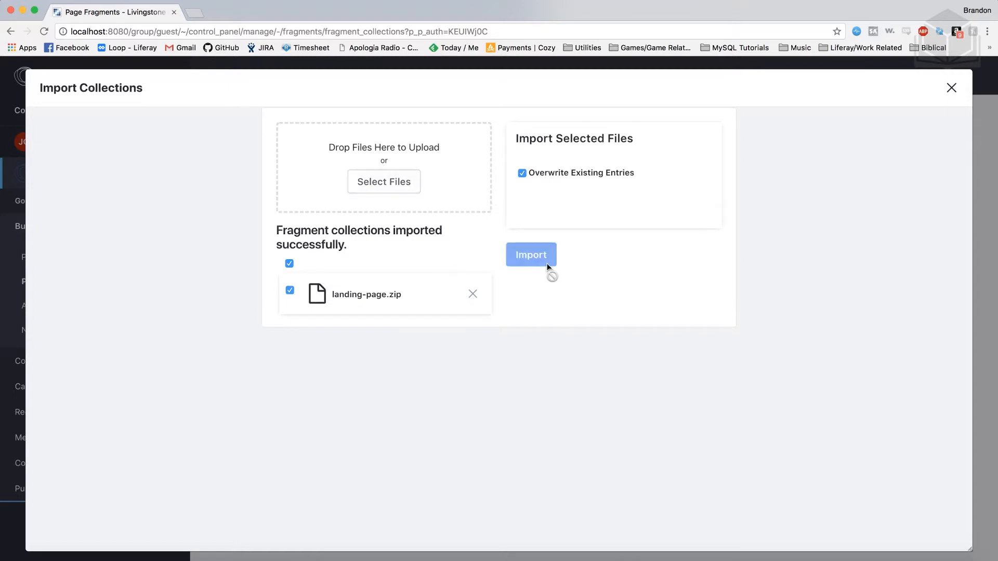
{"action": "left_click", "coordinate": [951, 88]}
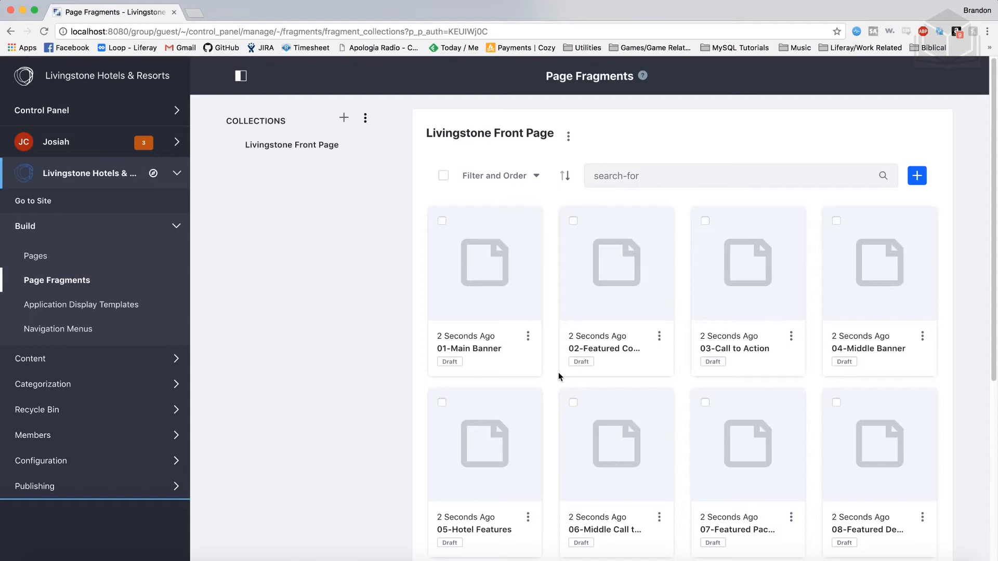
- Open the 01-Main Banner fragment, review the lfr-editable main-title tag in its HTML and the preview, and publish the fragment
{"action": "left_click", "coordinate": [489, 353]}
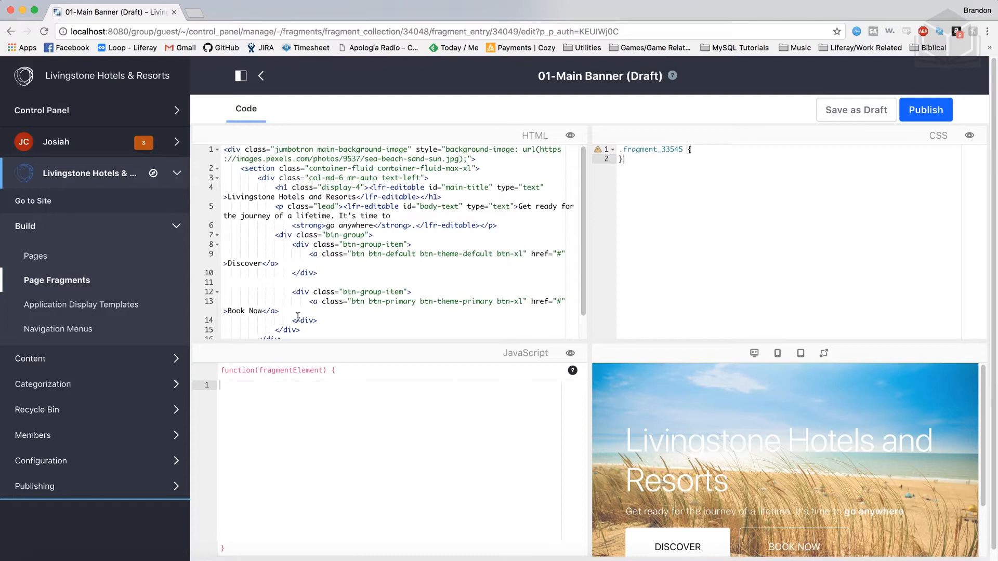
{"action": "left_click", "coordinate": [368, 188]}
{"action": "left_click_drag", "start_coordinate": [368, 187], "coordinate": [226, 196]}
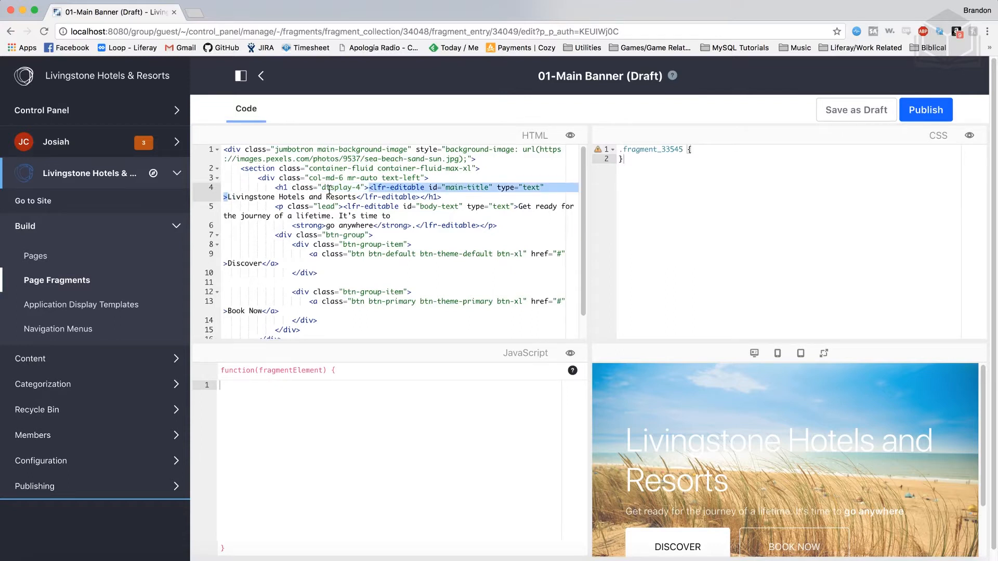
{"action": "left_click", "coordinate": [452, 197]}
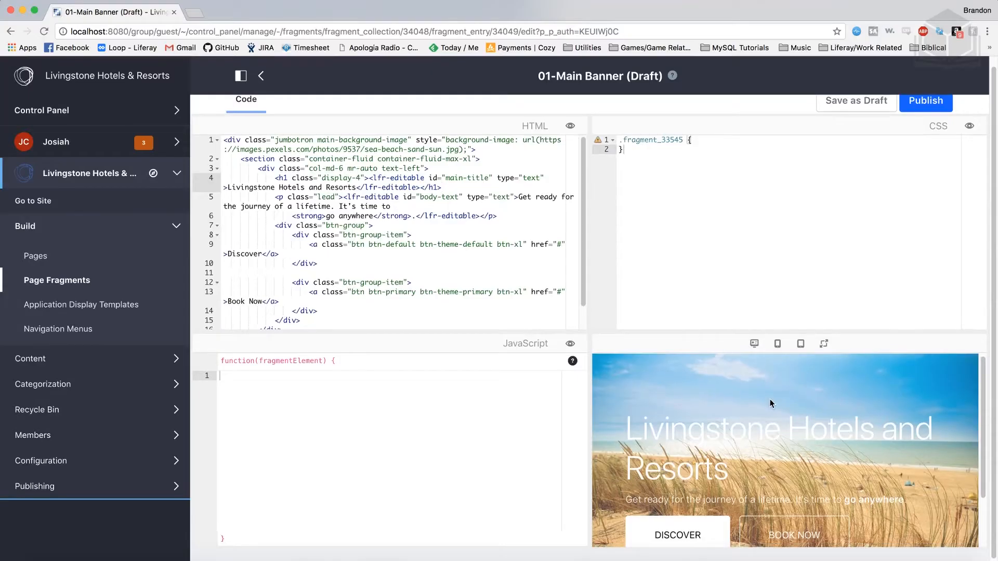
{"action": "scroll", "coordinate": [771, 404], "scroll_direction": "down", "scroll_amount": 1}
{"action": "scroll", "coordinate": [772, 405], "scroll_direction": "up", "scroll_amount": 1}
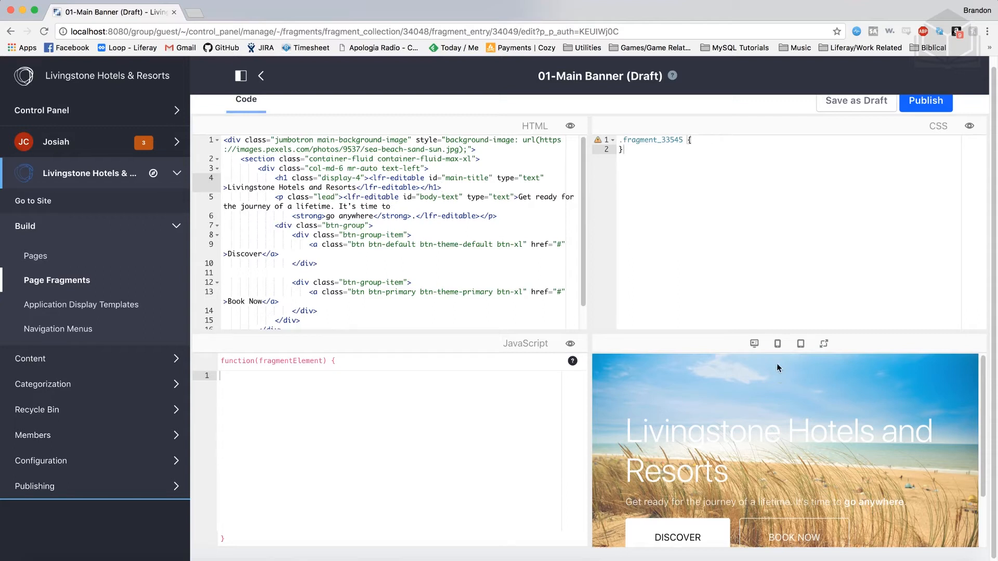
{"action": "scroll", "coordinate": [777, 333], "scroll_direction": "up", "scroll_amount": 1}
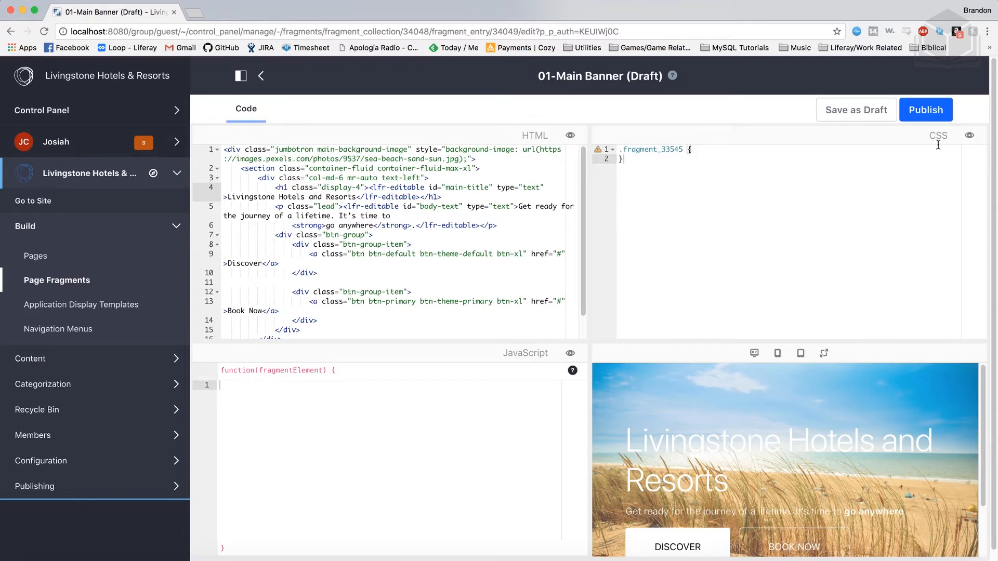
{"action": "left_click", "coordinate": [906, 110]}
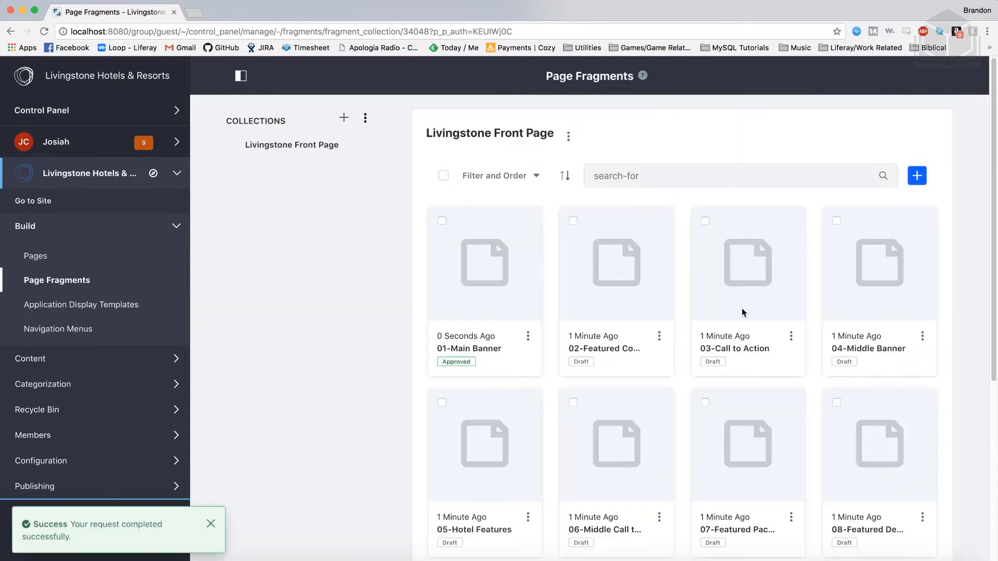
- Look over the fragments in the Livingstone Front Page collection, and publish the 02-Featured Content fragment
{"action": "scroll", "coordinate": [664, 350], "scroll_direction": "down", "scroll_amount": 1}
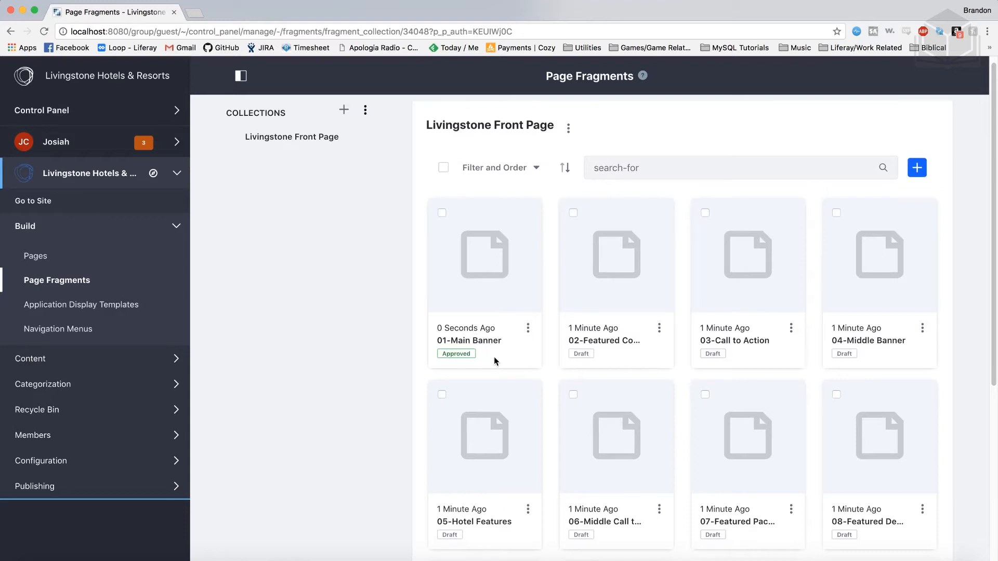
{"action": "scroll", "coordinate": [486, 360], "scroll_direction": "down", "scroll_amount": 3}
{"action": "scroll", "coordinate": [494, 356], "scroll_direction": "down", "scroll_amount": 2}
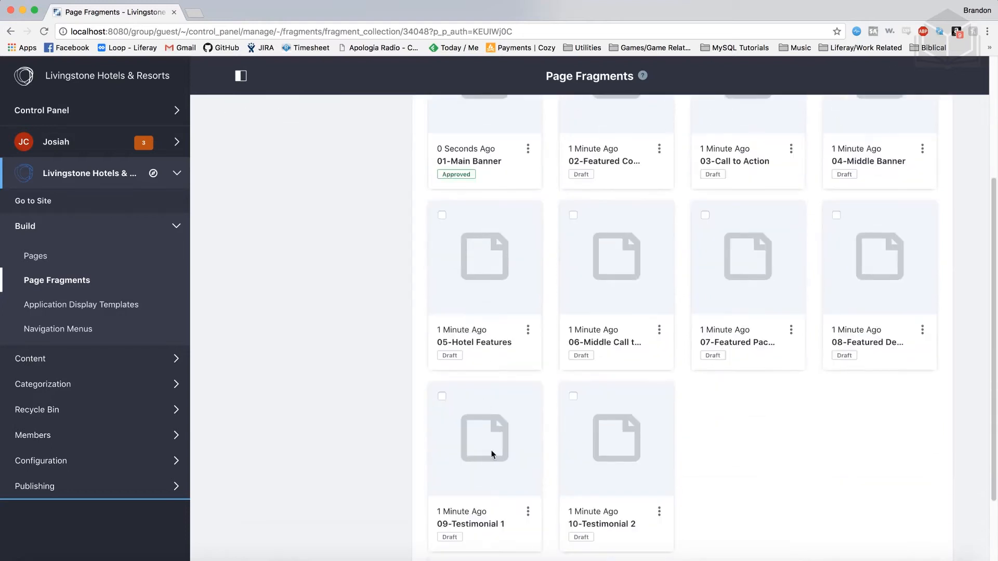
{"action": "scroll", "coordinate": [635, 513], "scroll_direction": "up", "scroll_amount": 4}
{"action": "scroll", "coordinate": [634, 510], "scroll_direction": "up", "scroll_amount": 2}
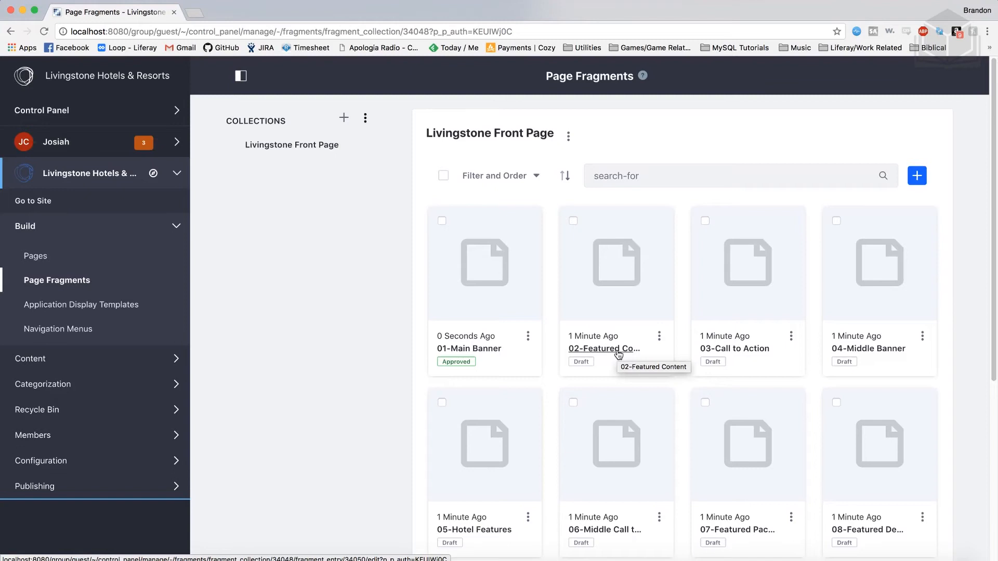
{"action": "left_click", "coordinate": [618, 352]}
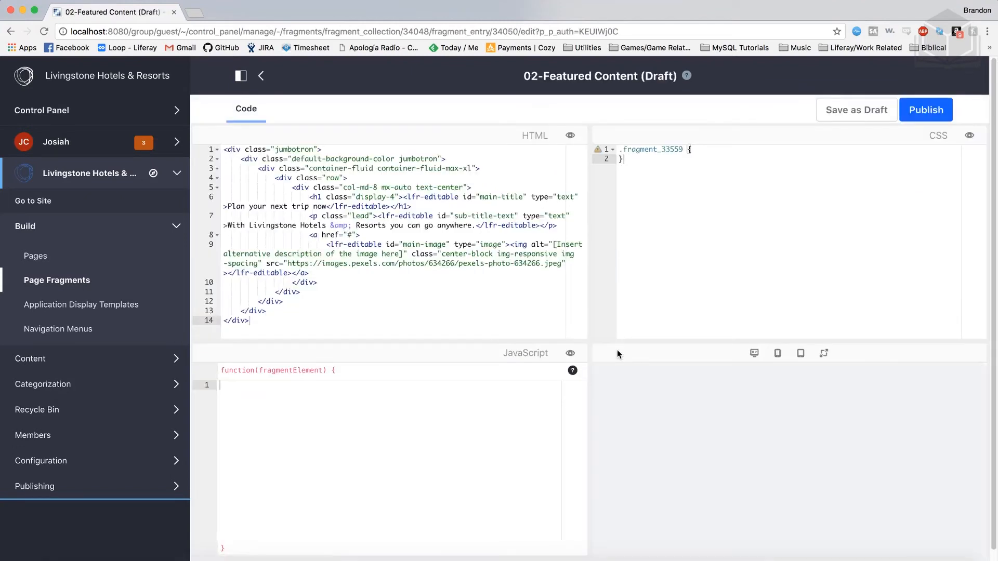
{"action": "left_click", "coordinate": [927, 110]}
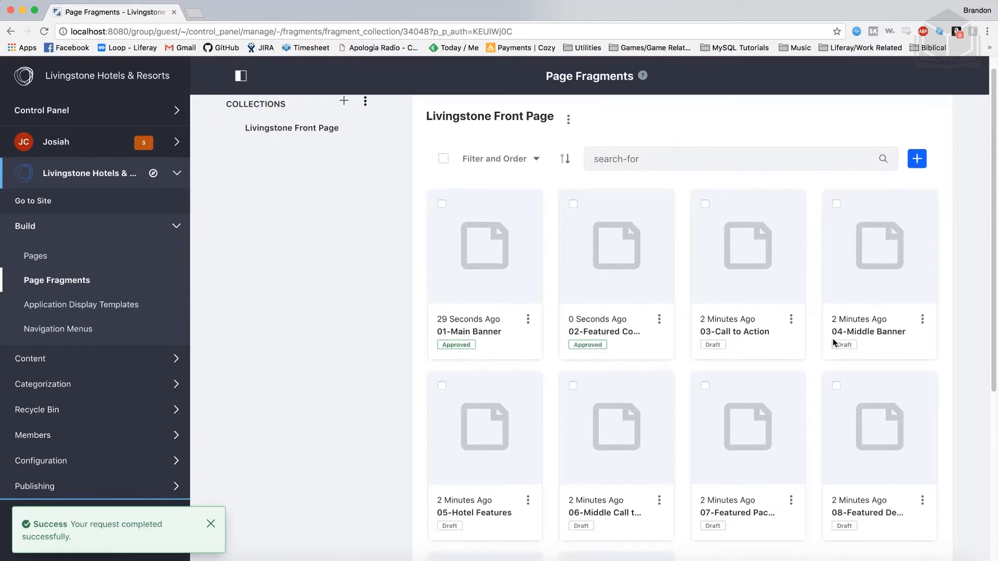
- Publish the remaining draft fragments in the collection, from 03-Call to Action through 10-Testimonial 2
{"action": "left_click", "coordinate": [758, 337]}
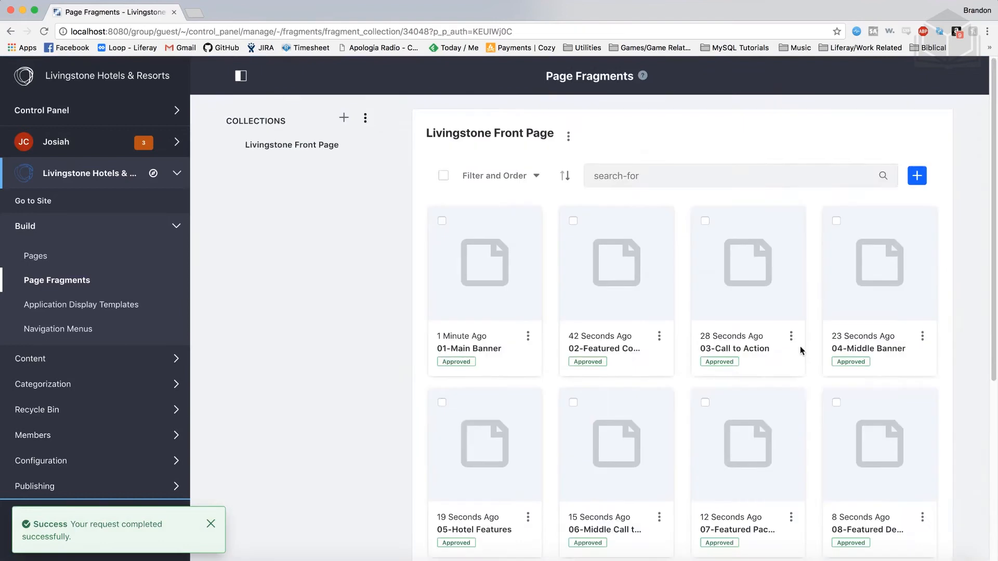
{"action": "scroll", "coordinate": [800, 350], "scroll_direction": "down", "scroll_amount": 5}
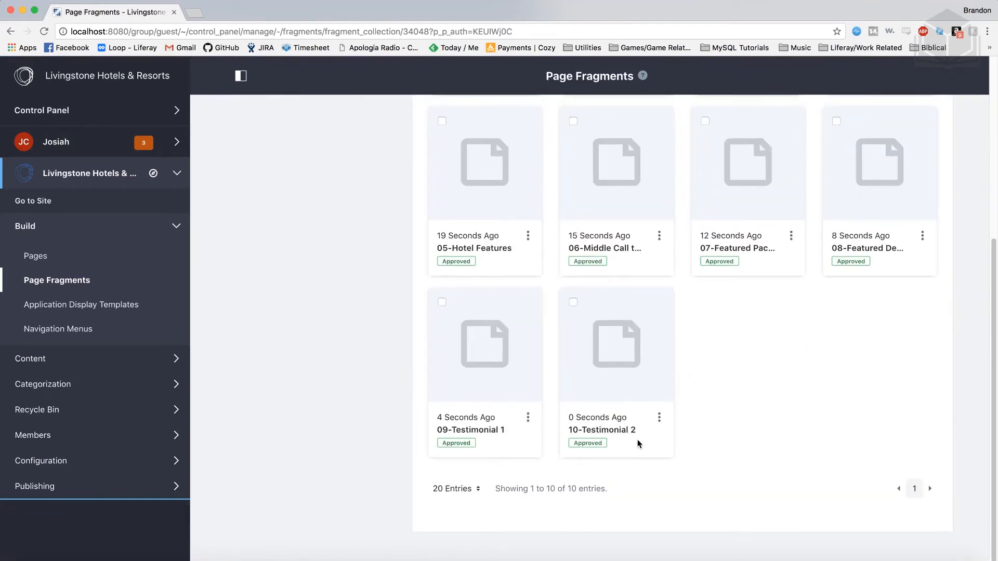
{"action": "scroll", "coordinate": [639, 444], "scroll_direction": "up", "scroll_amount": 5}
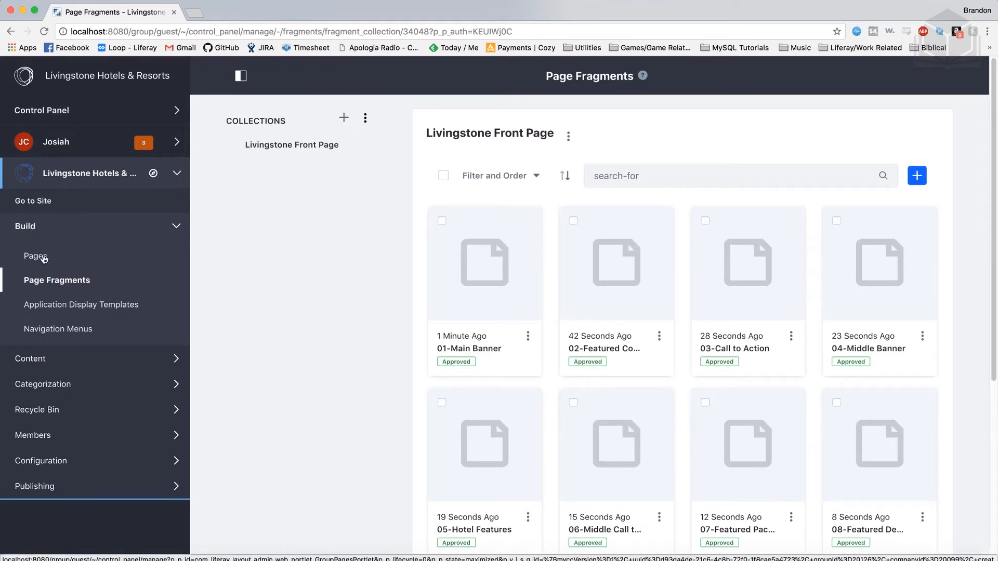
- Create a new site page of type Content Page named Home, included in the Default menu
{"action": "left_click", "coordinate": [44, 258]}
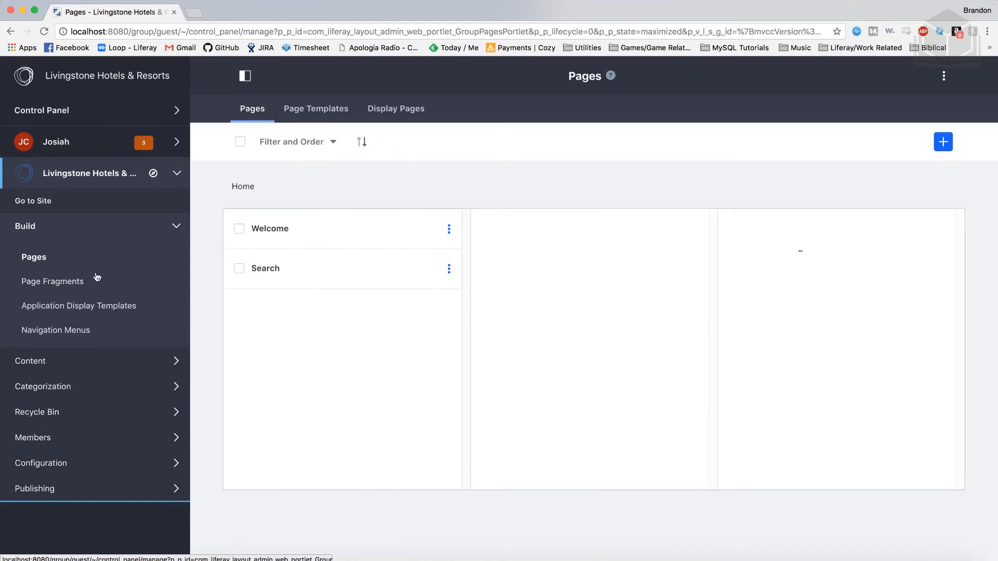
{"action": "mouse_move", "coordinate": [294, 248]}
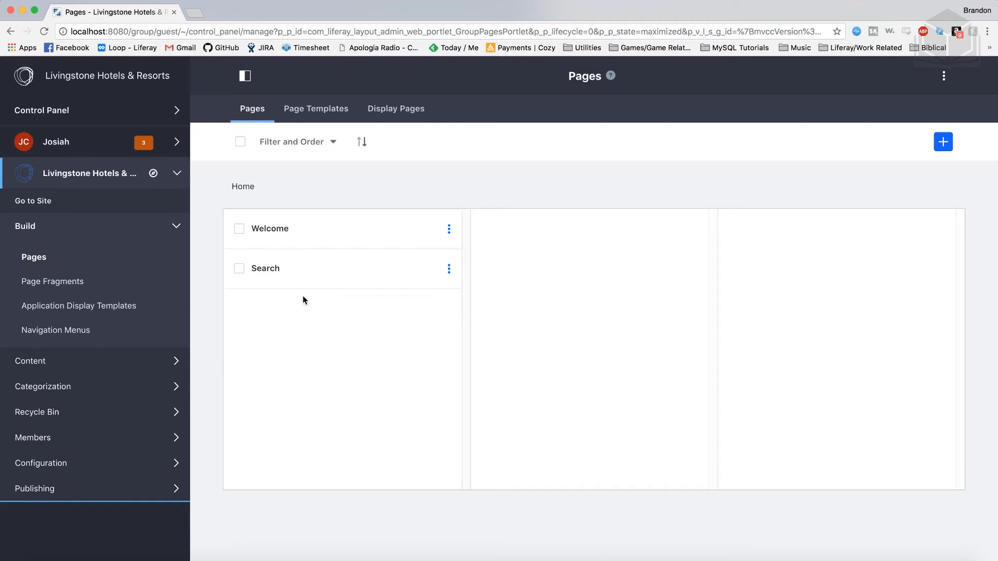
{"action": "left_click", "coordinate": [944, 148]}
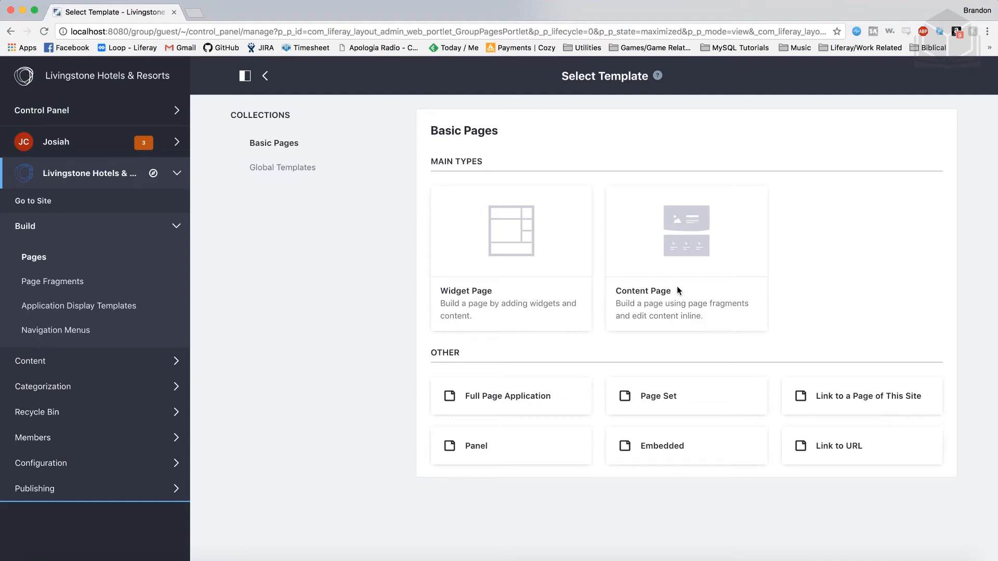
{"action": "left_click", "coordinate": [660, 295]}
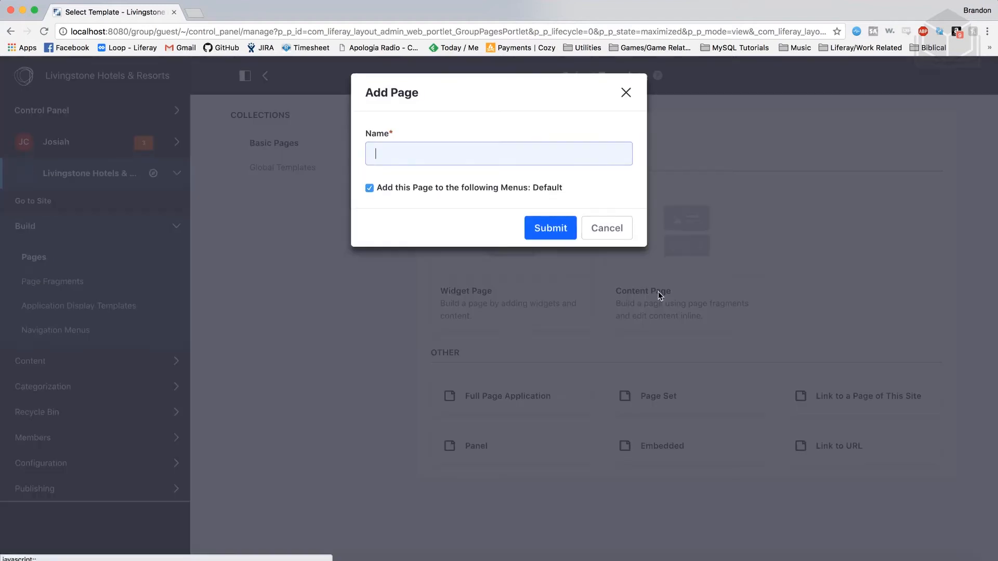
{"action": "type", "text": "Home"}
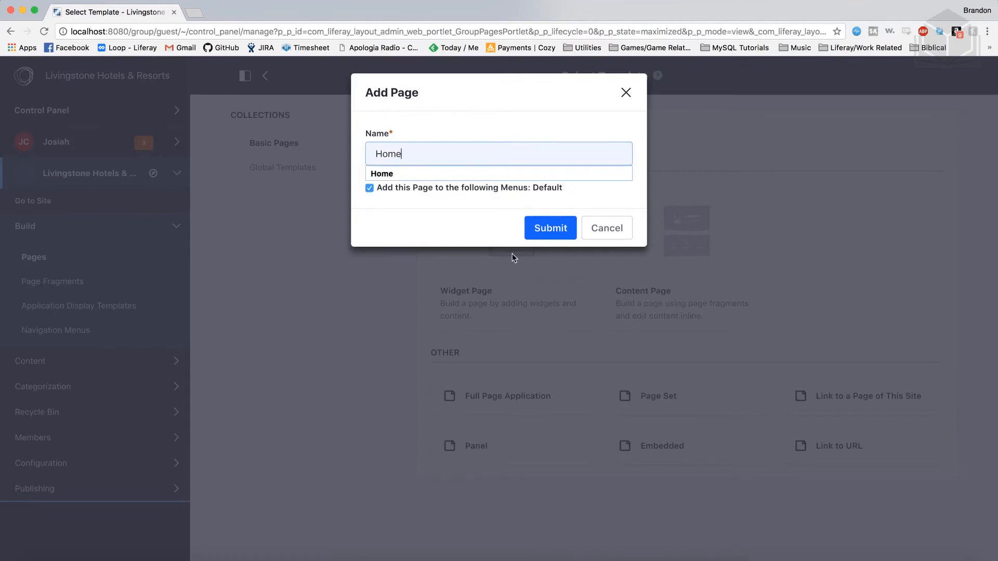
{"action": "left_click", "coordinate": [480, 223]}
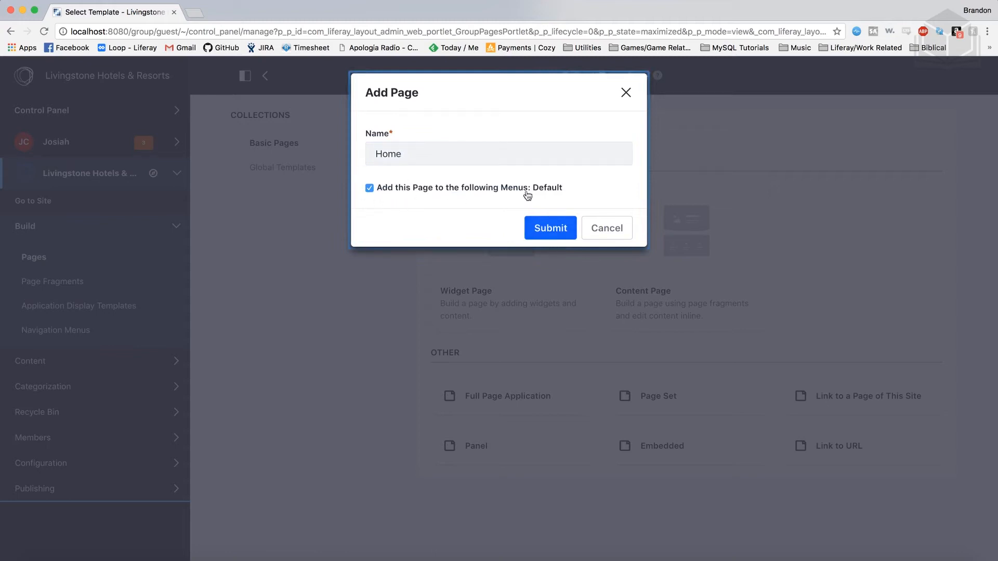
{"action": "left_click", "coordinate": [563, 232]}
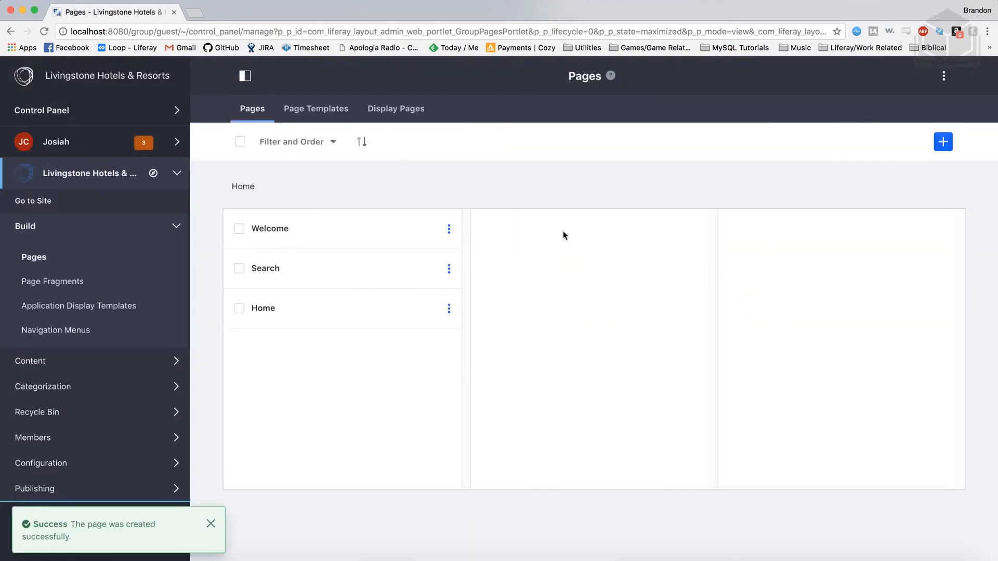
- Open the new Home page from the site's page list in the fragment editor
{"action": "mouse_move", "coordinate": [303, 318]}
{"action": "left_click", "coordinate": [449, 312]}
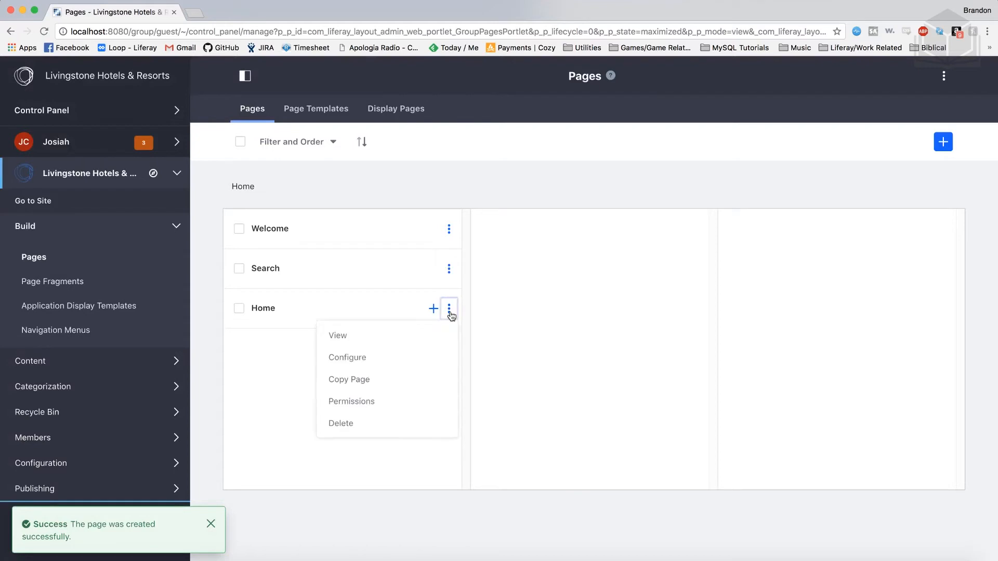
{"action": "left_click", "coordinate": [445, 339]}
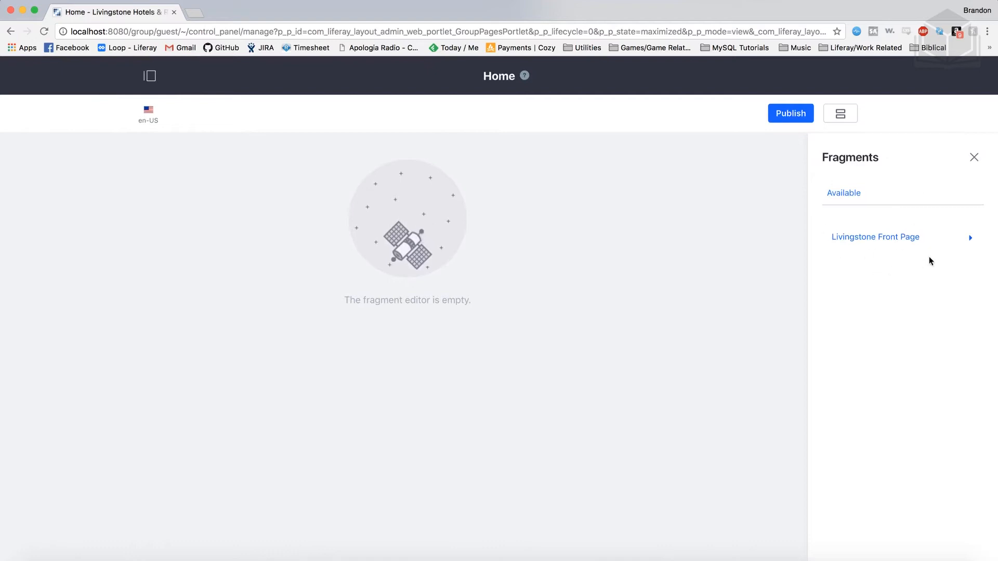
- Expand the Livingstone Front Page collection, look through its fragments, and add 01-Main Banner to the Home page
{"action": "left_click", "coordinate": [969, 242]}
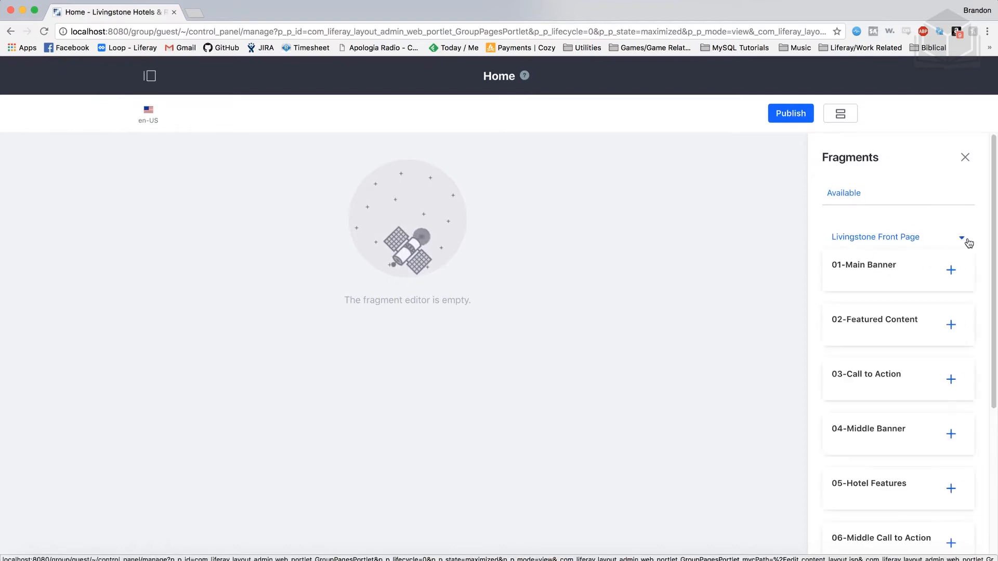
{"action": "scroll", "coordinate": [886, 339], "scroll_direction": "down", "scroll_amount": 4}
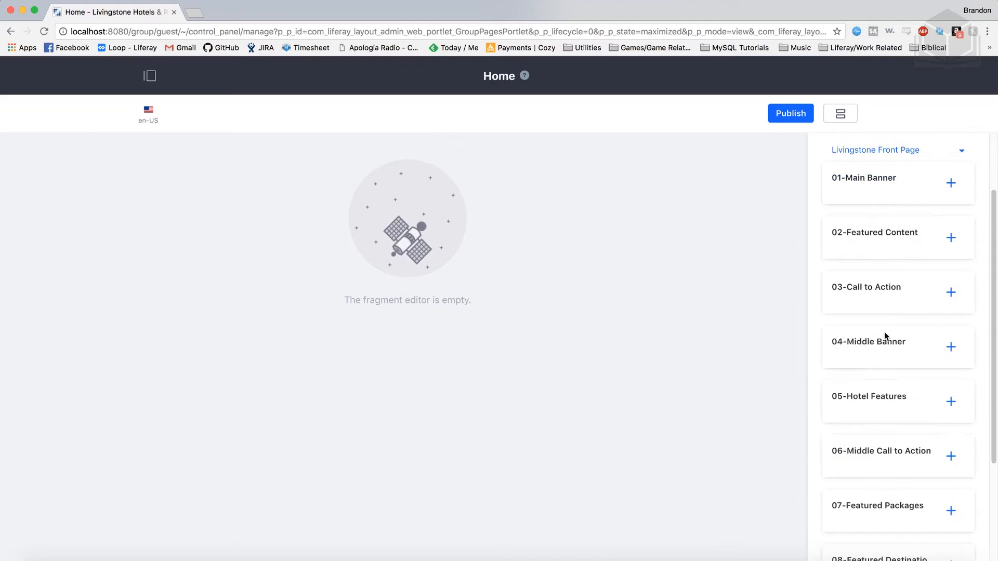
{"action": "scroll", "coordinate": [885, 336], "scroll_direction": "up", "scroll_amount": 1}
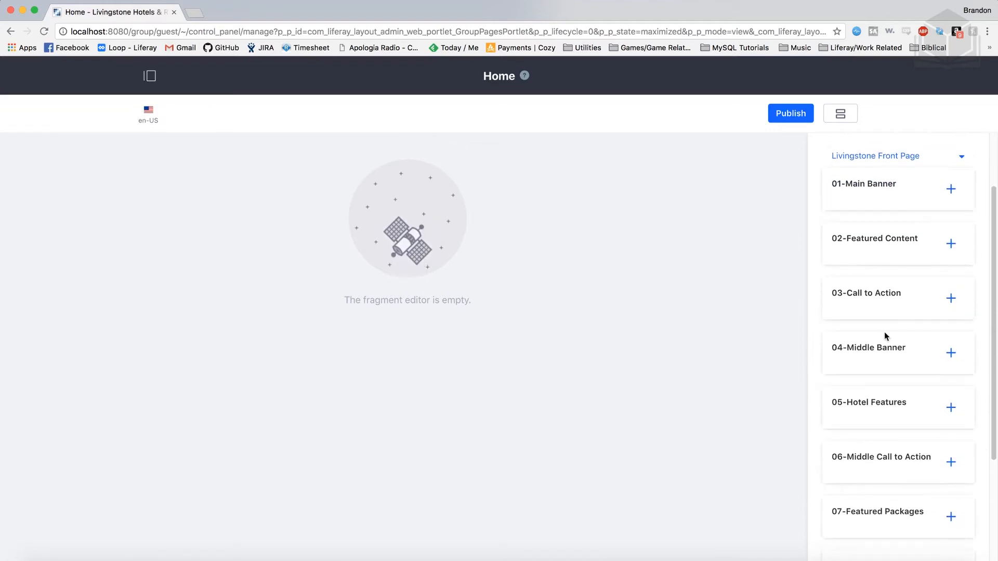
{"action": "scroll", "coordinate": [885, 333], "scroll_direction": "up", "scroll_amount": 3}
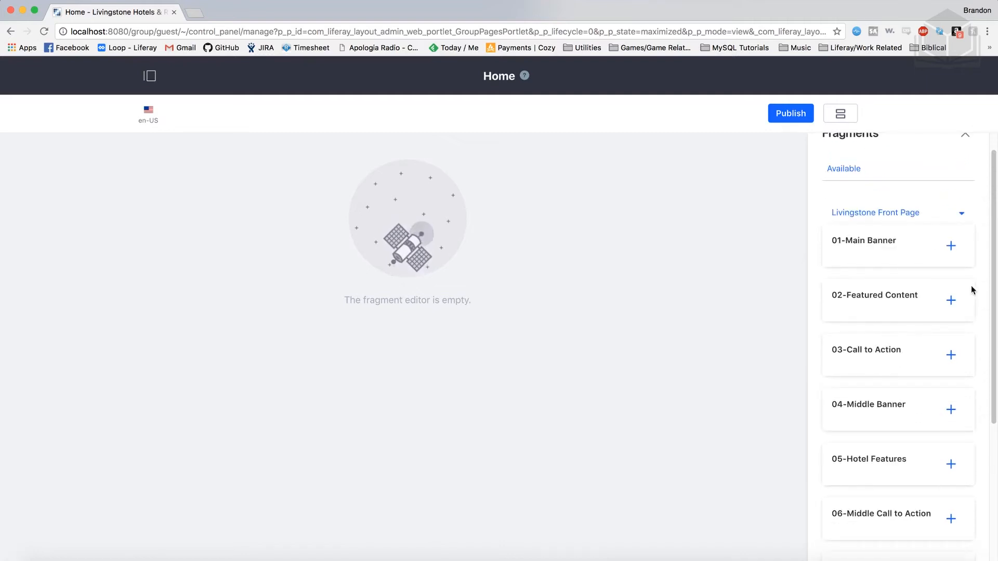
{"action": "left_click", "coordinate": [953, 250]}
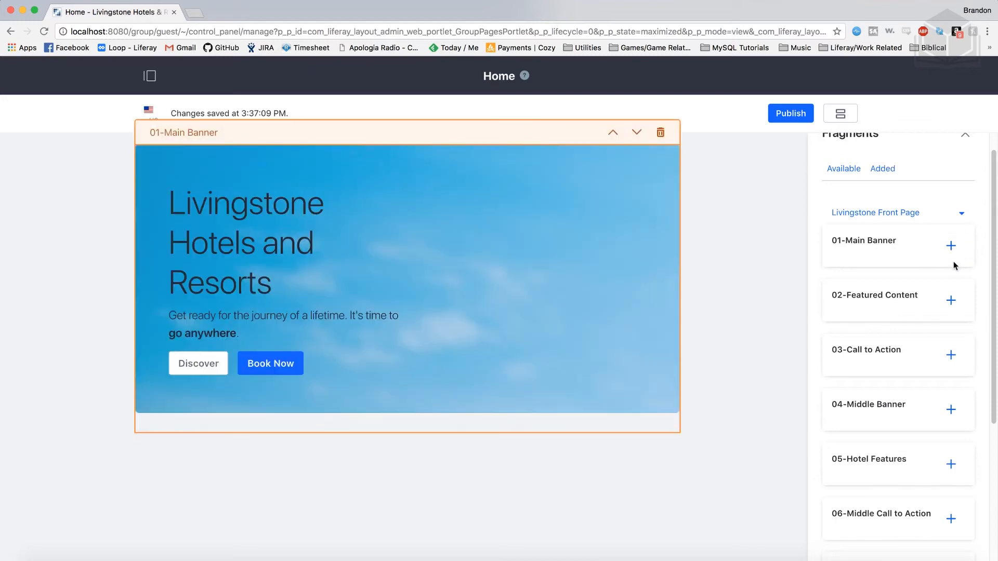
- Add the remaining fragments, 02-Featured Content through 10-Testimonial 2, to the Home page in numerical order and close the fragment list
{"action": "left_click", "coordinate": [951, 307]}
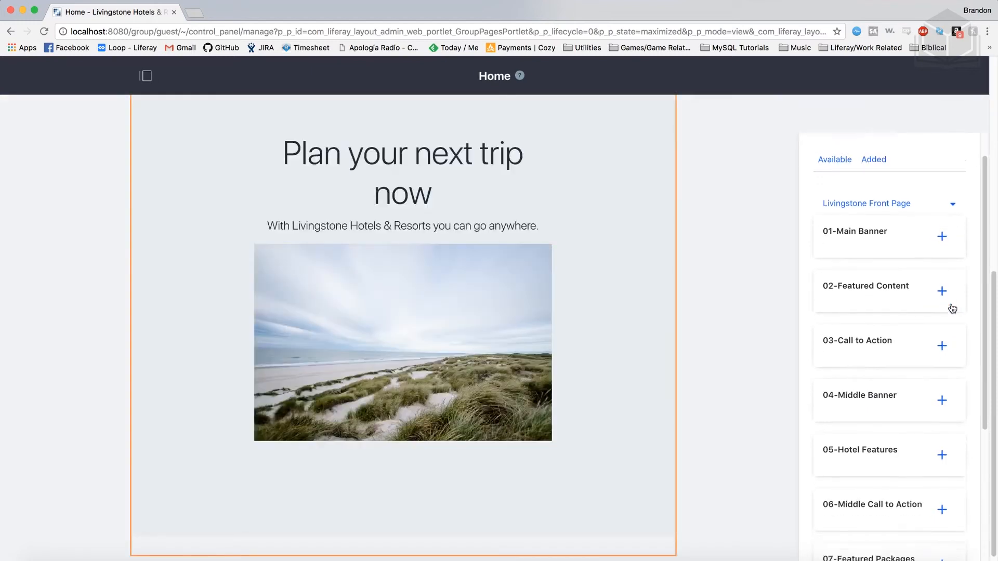
{"action": "left_click", "coordinate": [948, 325]}
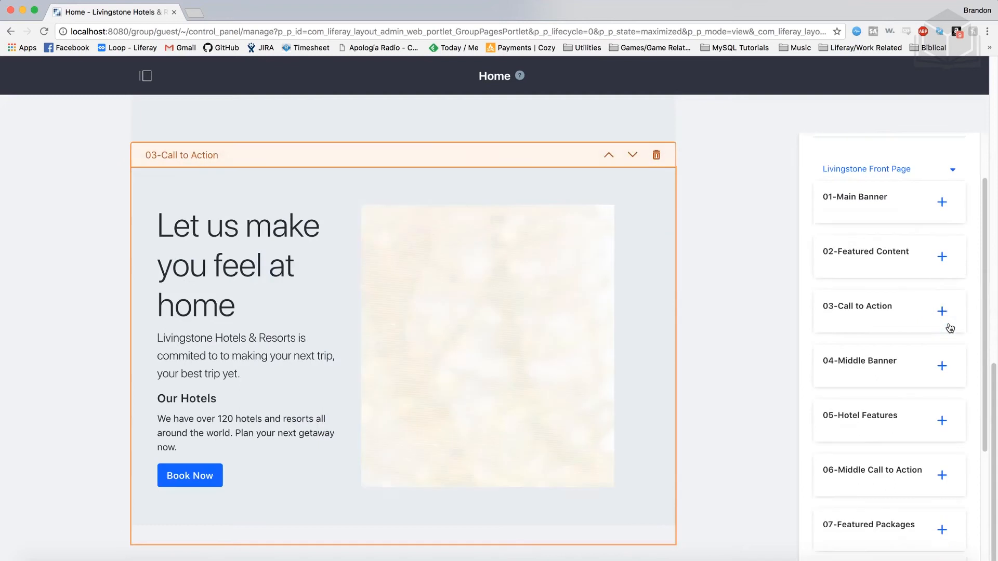
{"action": "left_click", "coordinate": [944, 304]}
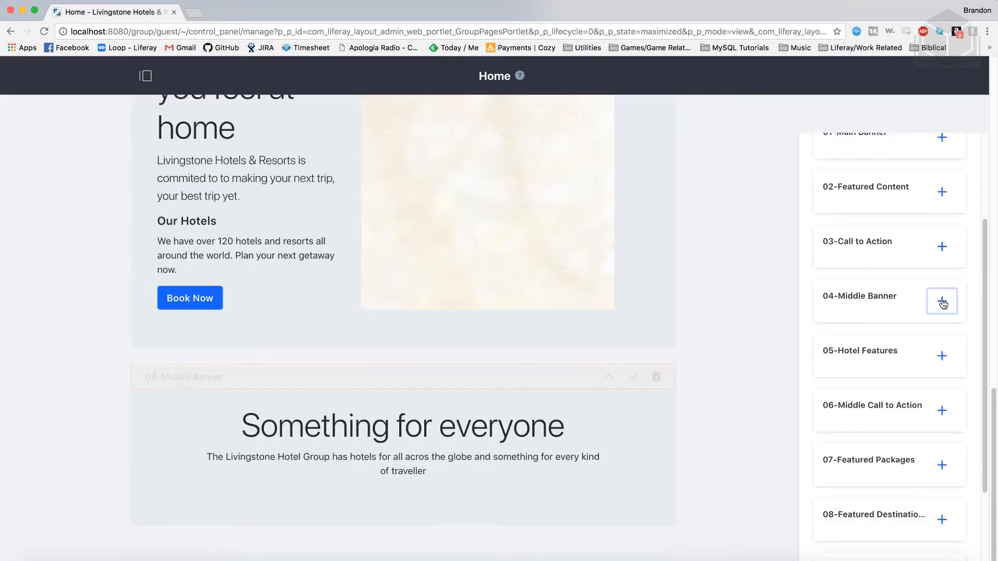
{"action": "left_click", "coordinate": [944, 312]}
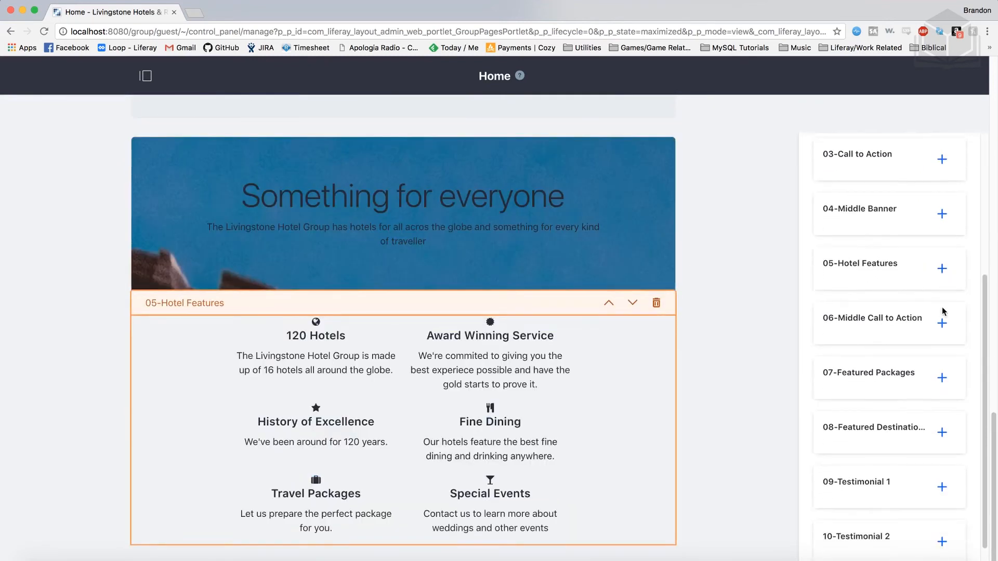
{"action": "left_click", "coordinate": [942, 325]}
{"action": "left_click", "coordinate": [943, 378]}
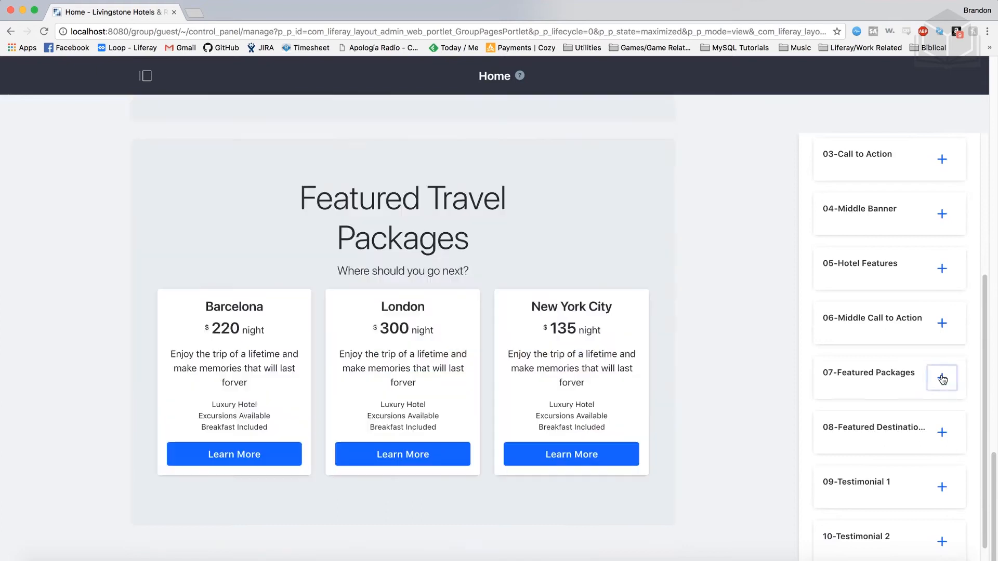
{"action": "left_click", "coordinate": [943, 409]}
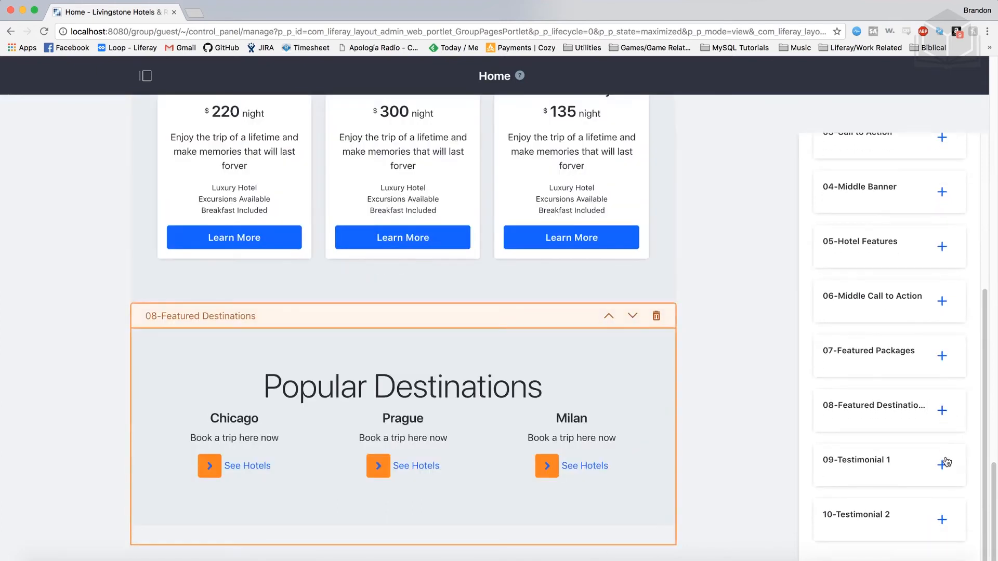
{"action": "left_click", "coordinate": [943, 463]}
{"action": "left_click", "coordinate": [943, 520]}
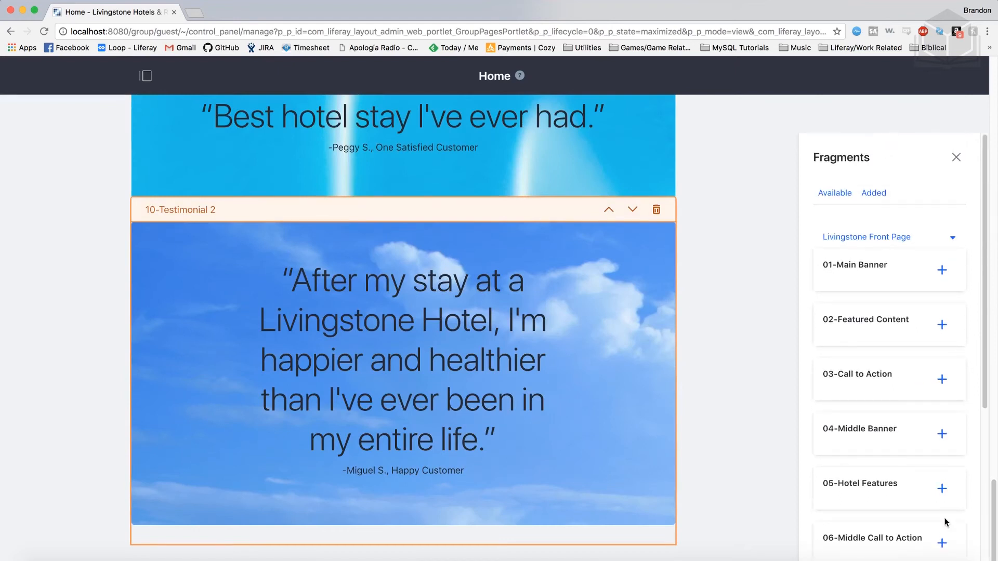
{"action": "left_click", "coordinate": [955, 157]}
- Replace the heading of the 01-Main Banner fragment with "Go Anywhere"
{"action": "scroll", "coordinate": [682, 409], "scroll_direction": "up", "scroll_amount": 15}
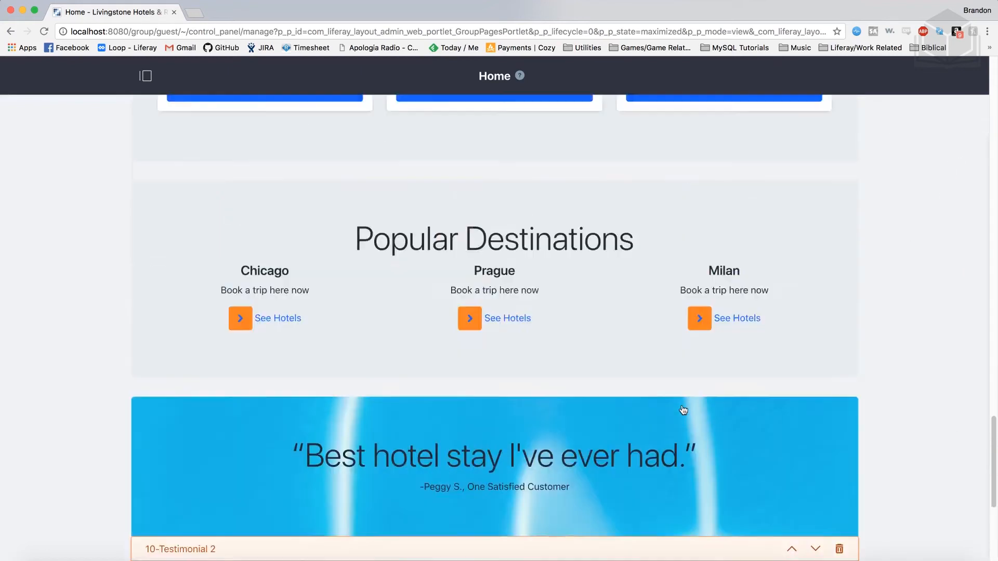
{"action": "scroll", "coordinate": [682, 409], "scroll_direction": "up", "scroll_amount": 20}
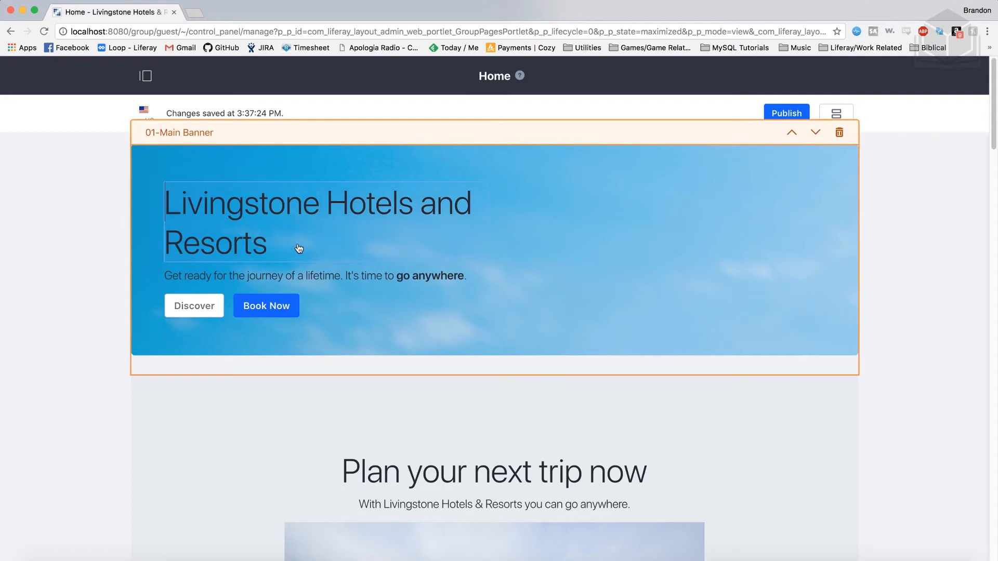
{"action": "triple_click", "coordinate": [284, 248]}
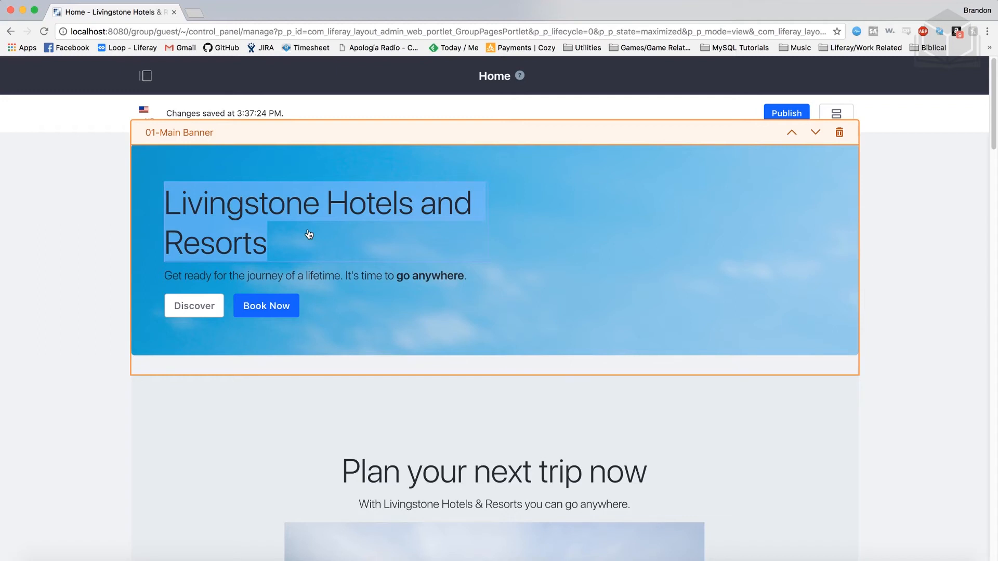
{"action": "type", "text": "Go Anywhere"}
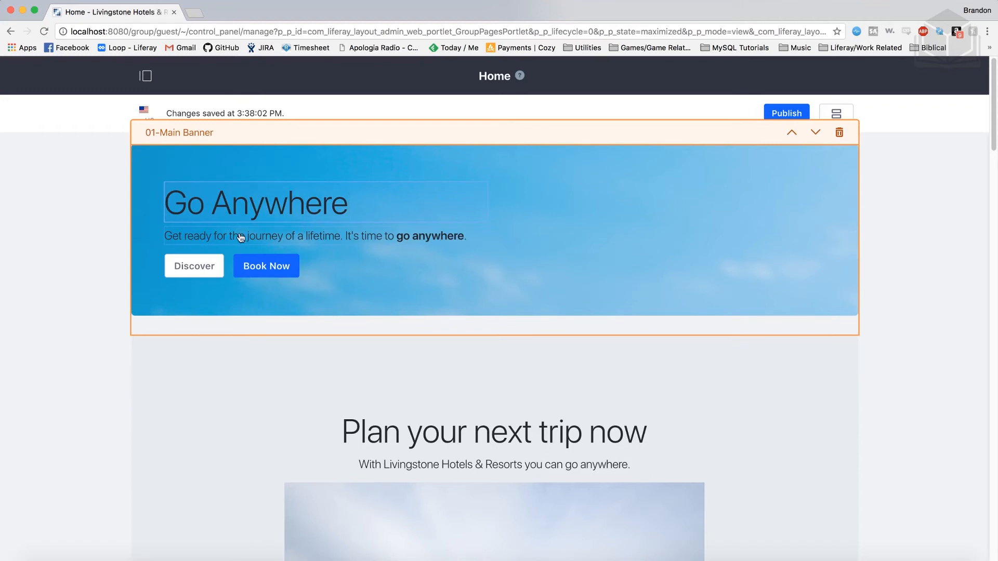
- Replace the main banner's subtitle with "Get ready for your next big adventure. Livingstone Hotels & Resorts will take you there."
{"action": "left_click", "coordinate": [286, 236]}
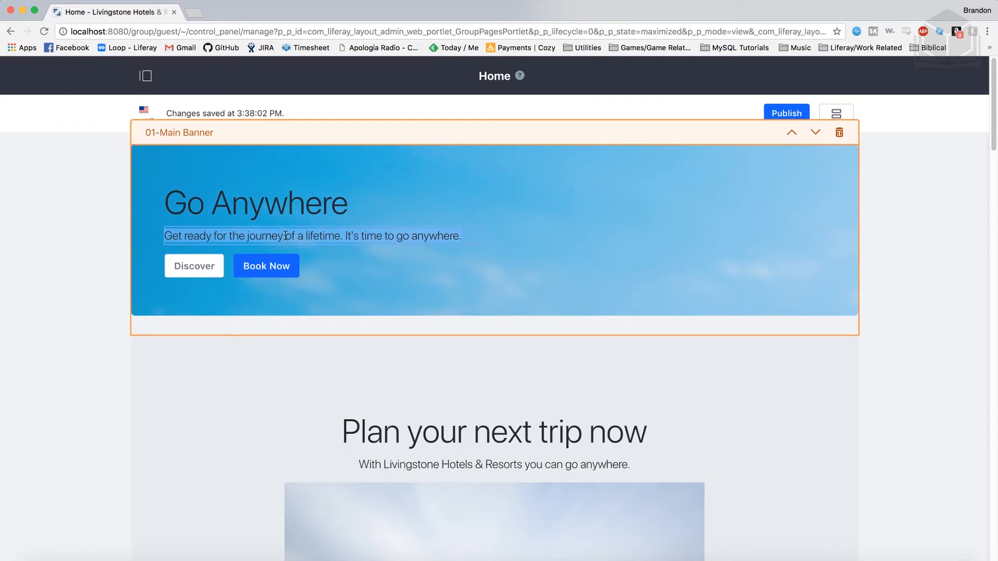
{"action": "type", "text": "Get ready for your"}
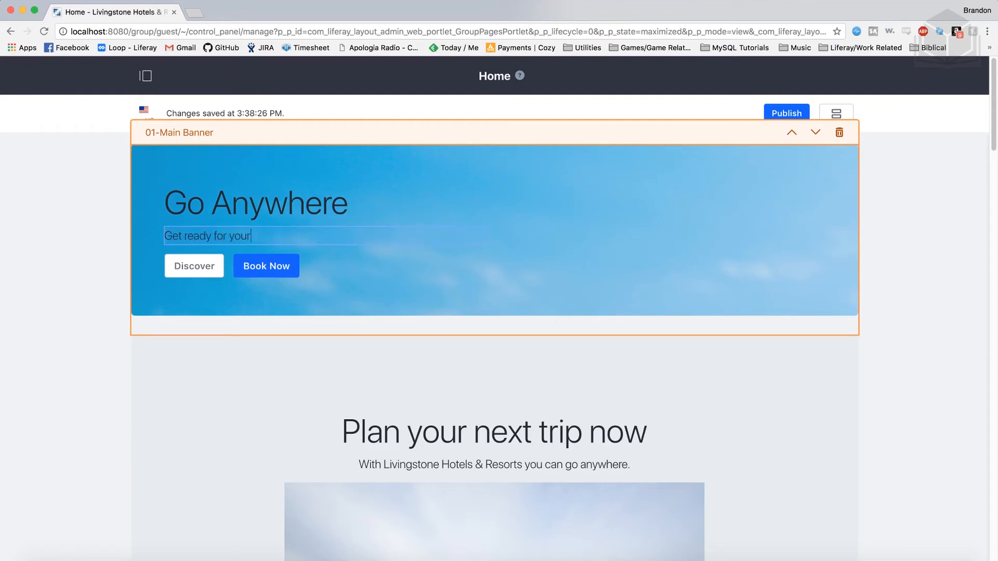
{"action": "type", "text": " next big adventure. Livings"}
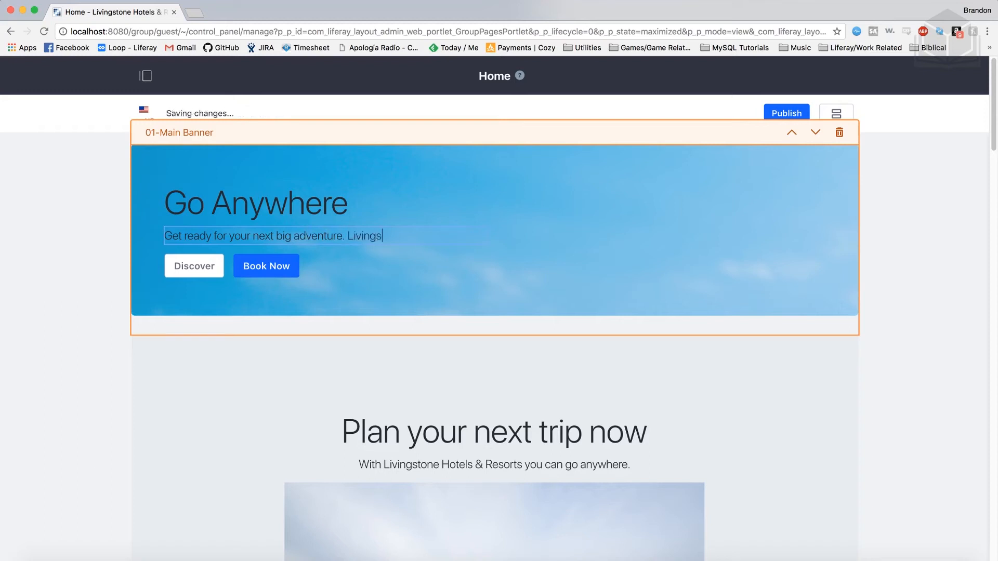
{"action": "type", "text": "tone Hotels & Resorts wil"}
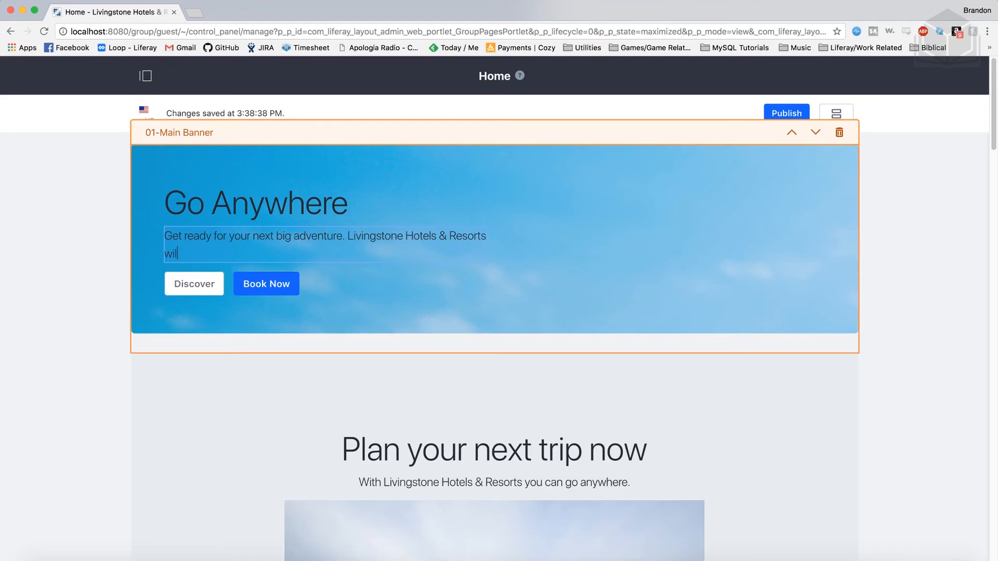
{"action": "type", "text": "l take you there."}
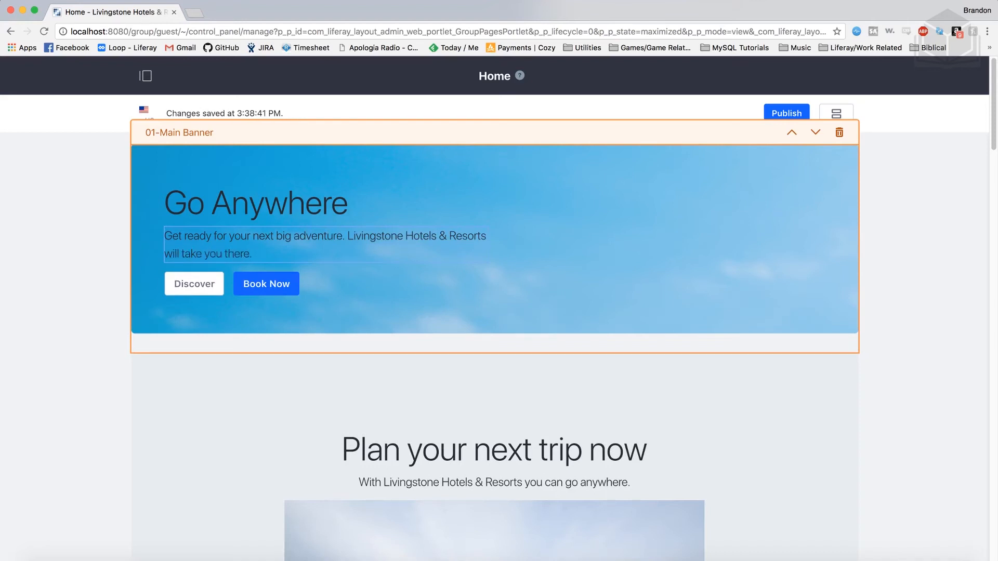
{"action": "left_click", "coordinate": [321, 270]}
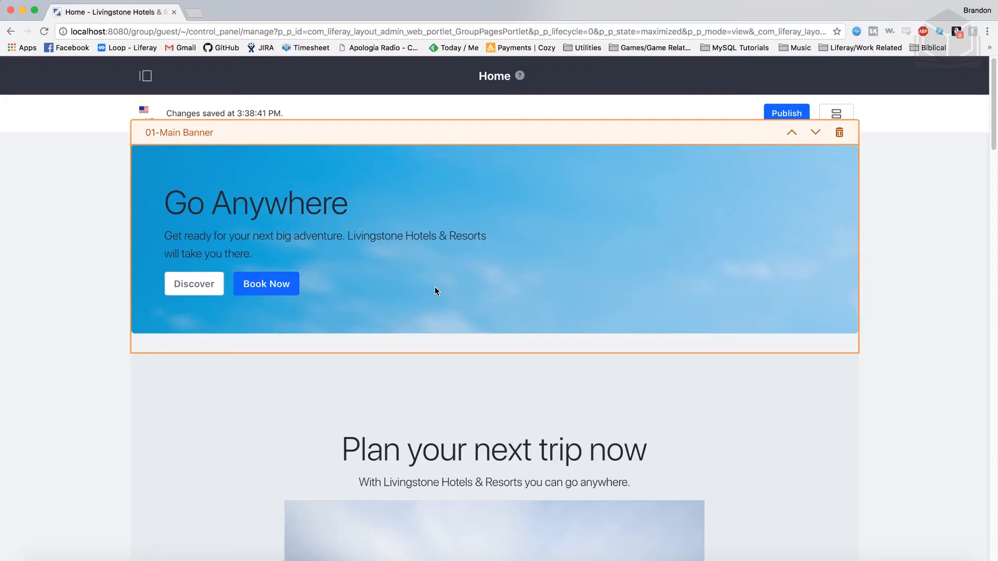
- Replace the text under the "Plan your next trip now" heading with "Experience something new"
{"action": "scroll", "coordinate": [435, 291], "scroll_direction": "down", "scroll_amount": 5}
{"action": "scroll", "coordinate": [436, 291], "scroll_direction": "down", "scroll_amount": 3}
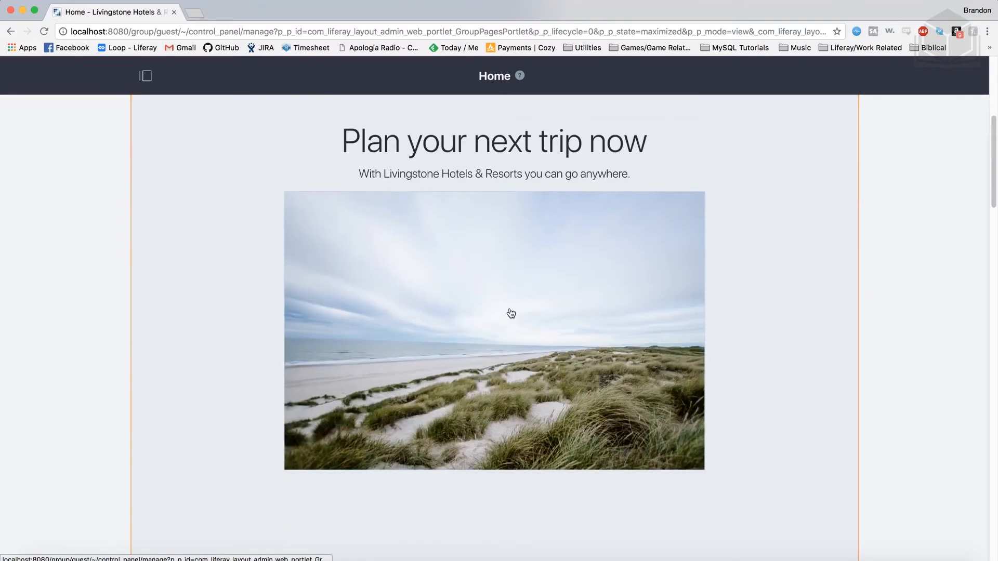
{"action": "scroll", "coordinate": [510, 312], "scroll_direction": "up", "scroll_amount": 1}
{"action": "left_click", "coordinate": [641, 198]}
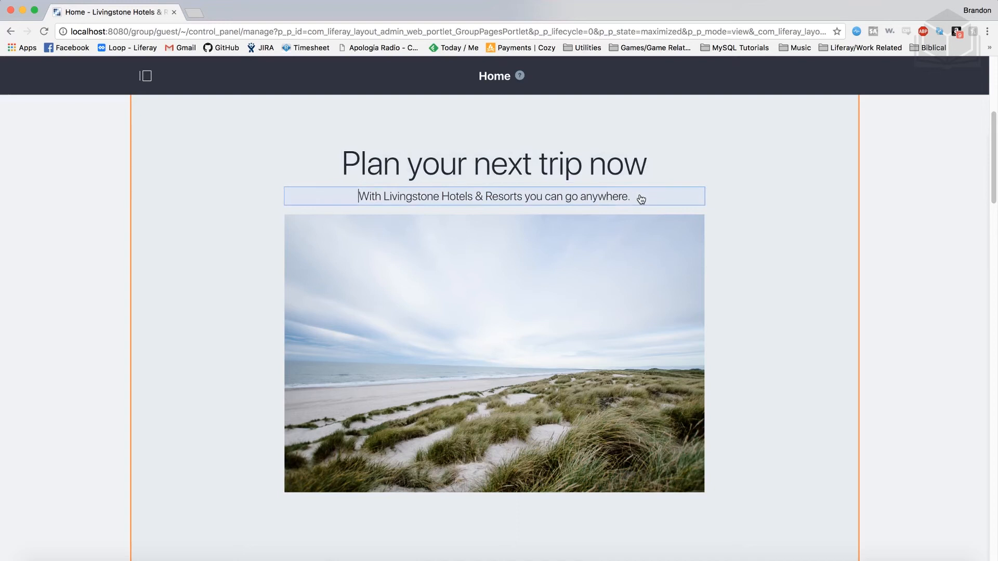
{"action": "triple_click", "coordinate": [599, 193]}
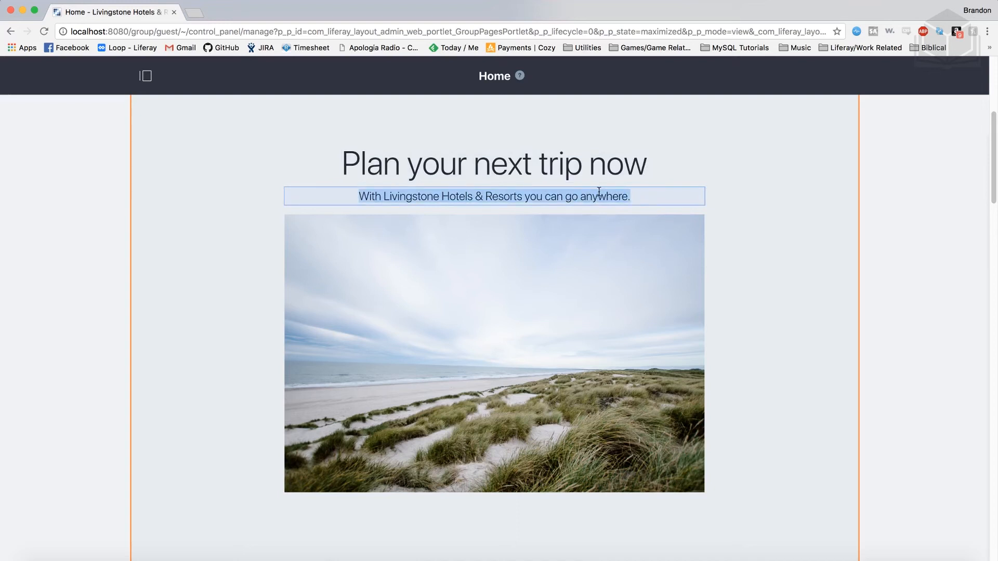
{"action": "type", "text": "Ex"}
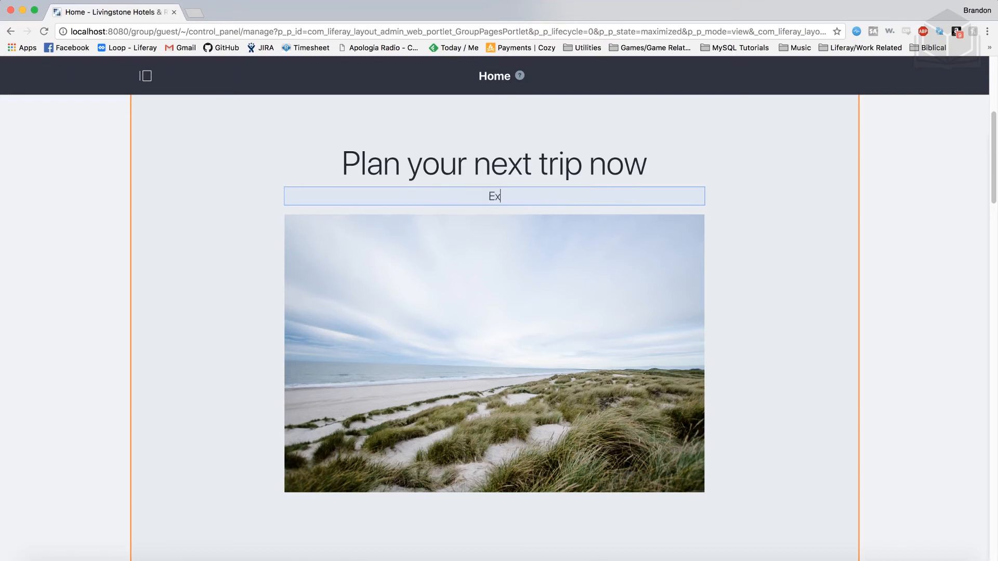
{"action": "type", "text": "perience something new"}
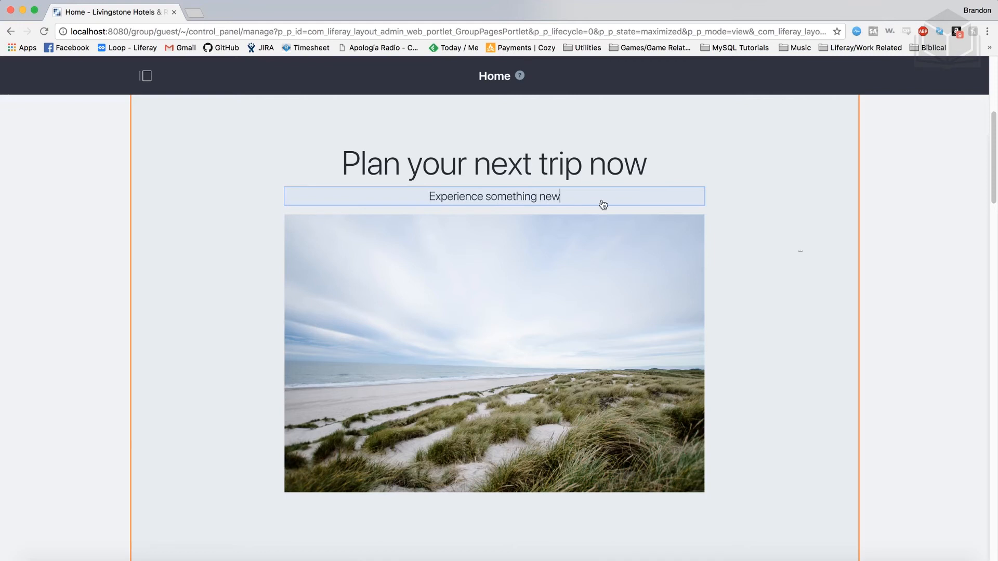
- Replace the beach image under "Plan your next trip now" by uploading new.jpeg from the 03-publishing-content folder and adding it
{"action": "left_click", "coordinate": [537, 319]}
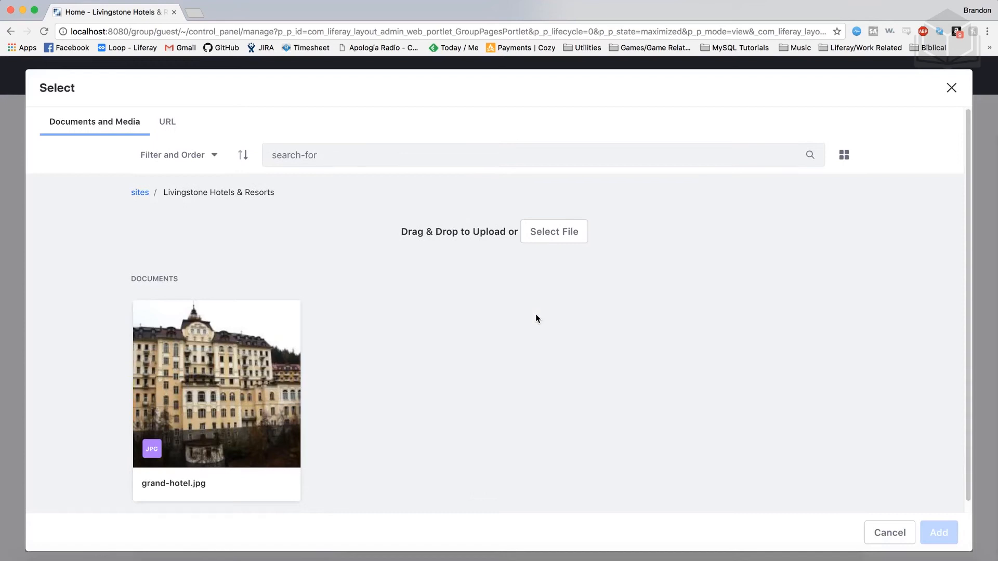
{"action": "left_click", "coordinate": [559, 241]}
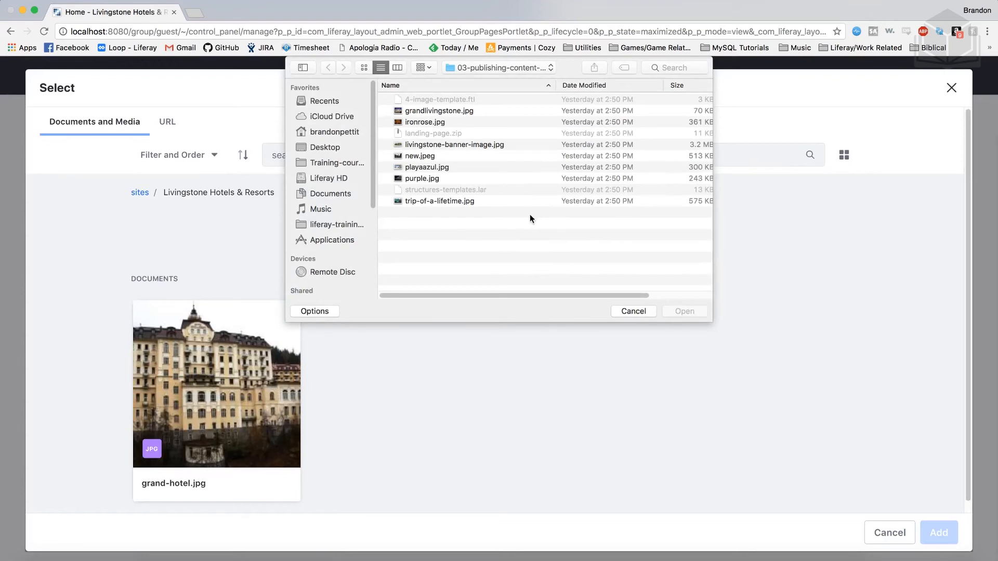
{"action": "left_click", "coordinate": [416, 155]}
{"action": "left_click", "coordinate": [697, 311]}
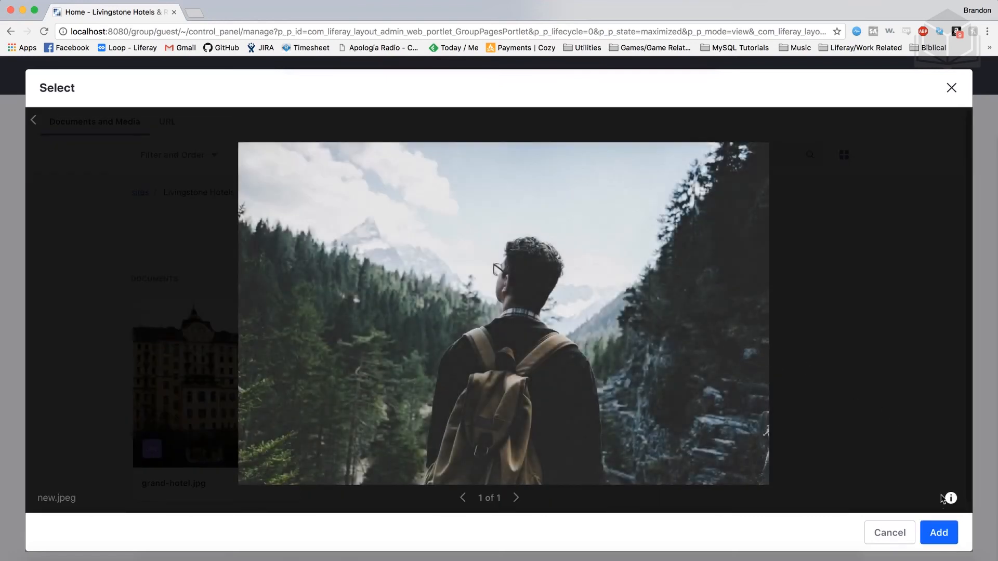
{"action": "left_click", "coordinate": [940, 533]}
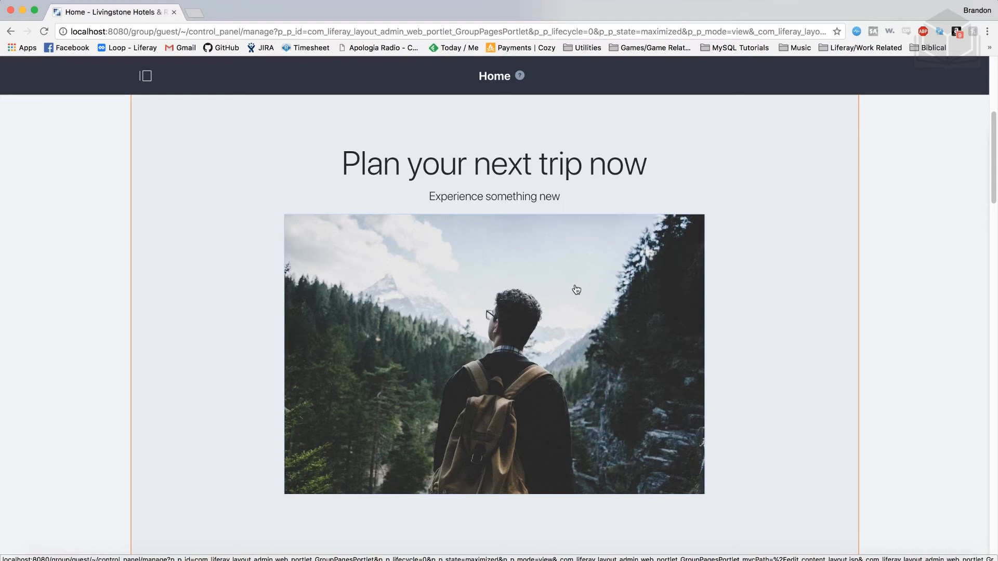
- Change the number of hotels in the "120 Hotels" description of the 05-Hotel Features fragment to 120
{"action": "scroll", "coordinate": [576, 290], "scroll_direction": "down", "scroll_amount": 12}
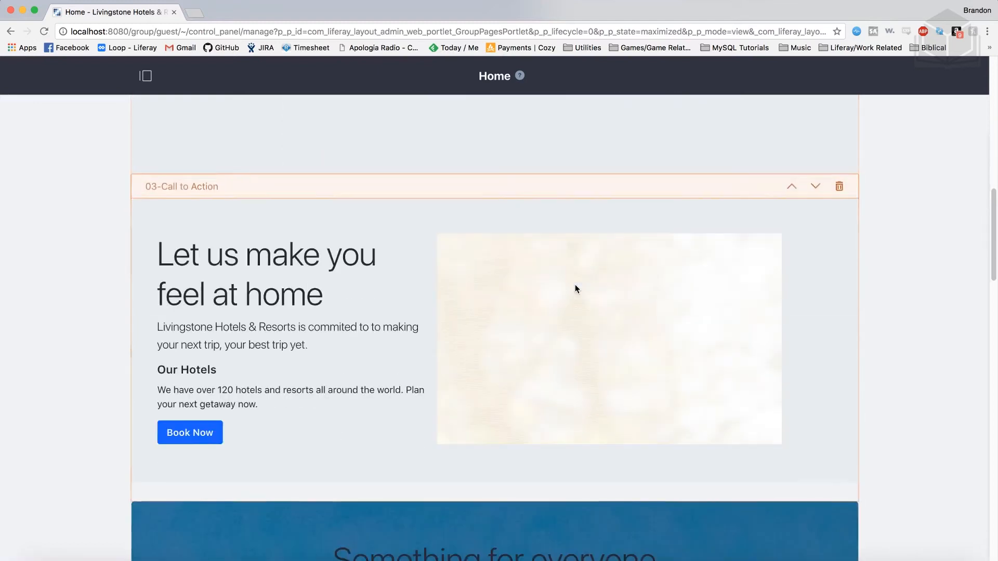
{"action": "scroll", "coordinate": [575, 285], "scroll_direction": "down", "scroll_amount": 4}
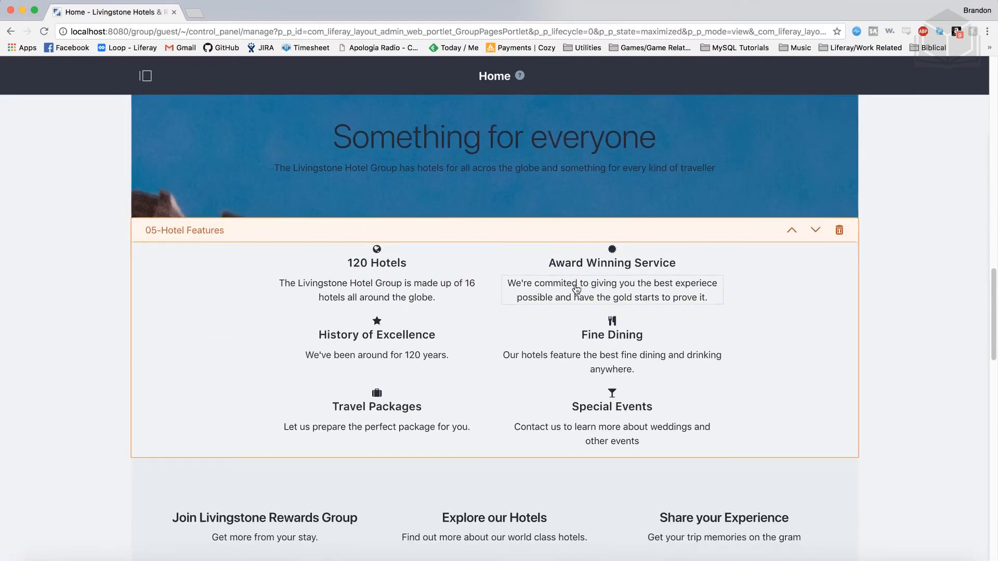
{"action": "scroll", "coordinate": [504, 332], "scroll_direction": "down", "scroll_amount": 1}
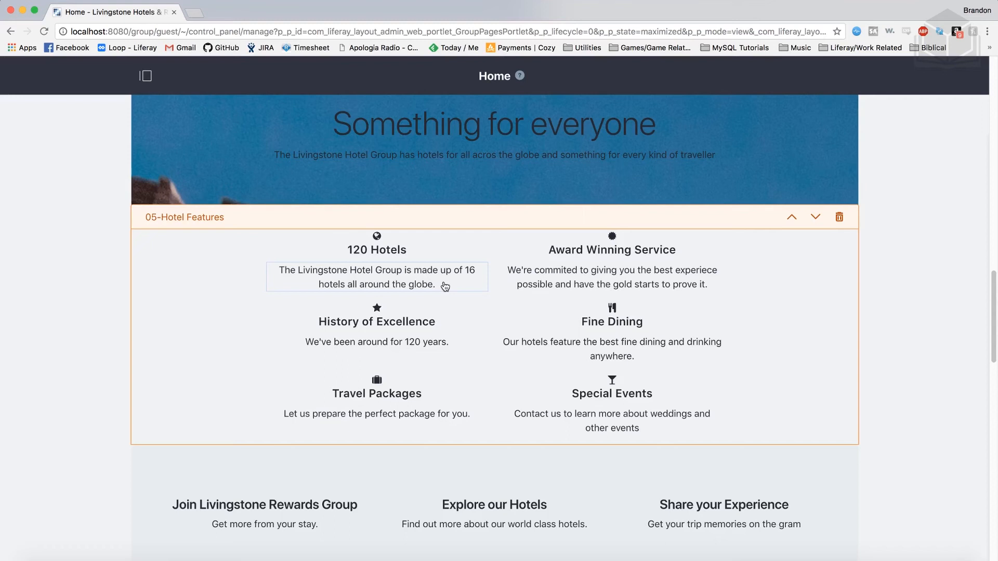
{"action": "left_click", "coordinate": [476, 271]}
{"action": "key", "text": "BackSpace"}
{"action": "type", "text": "20"}
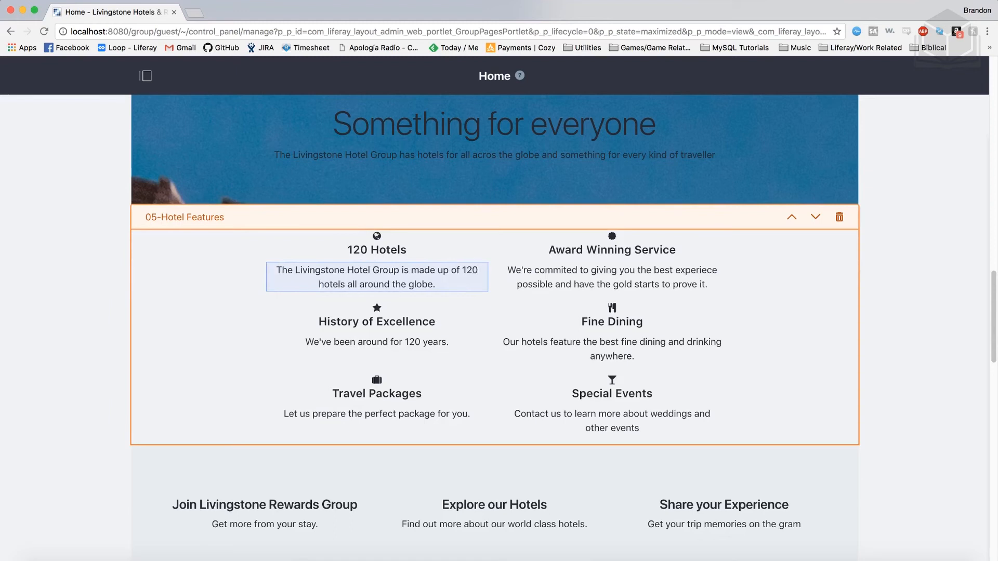
{"action": "left_click", "coordinate": [471, 307]}
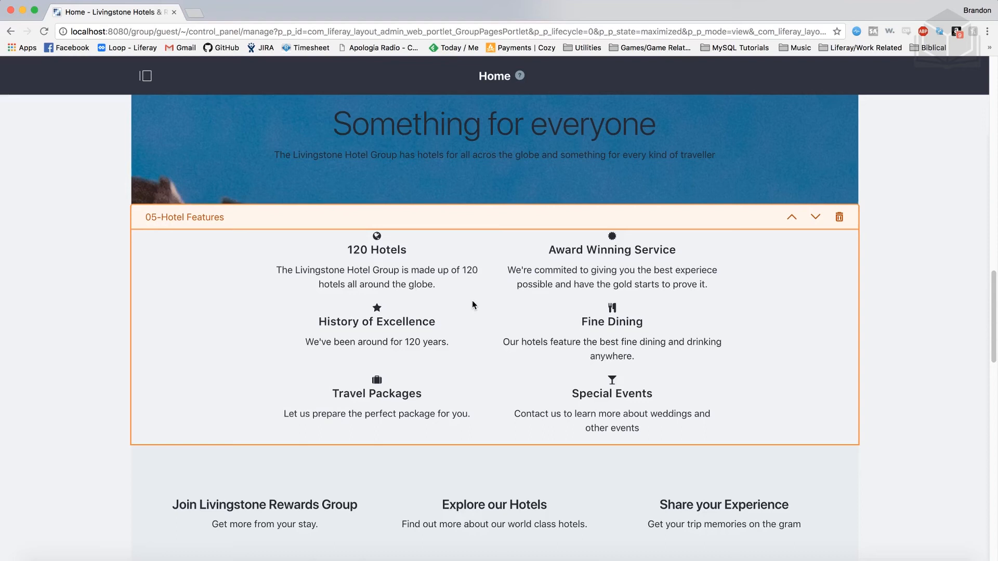
- Correct the misspelled word "experiece" to "experience" in the Award Winning Service description
{"action": "left_click", "coordinate": [710, 284]}
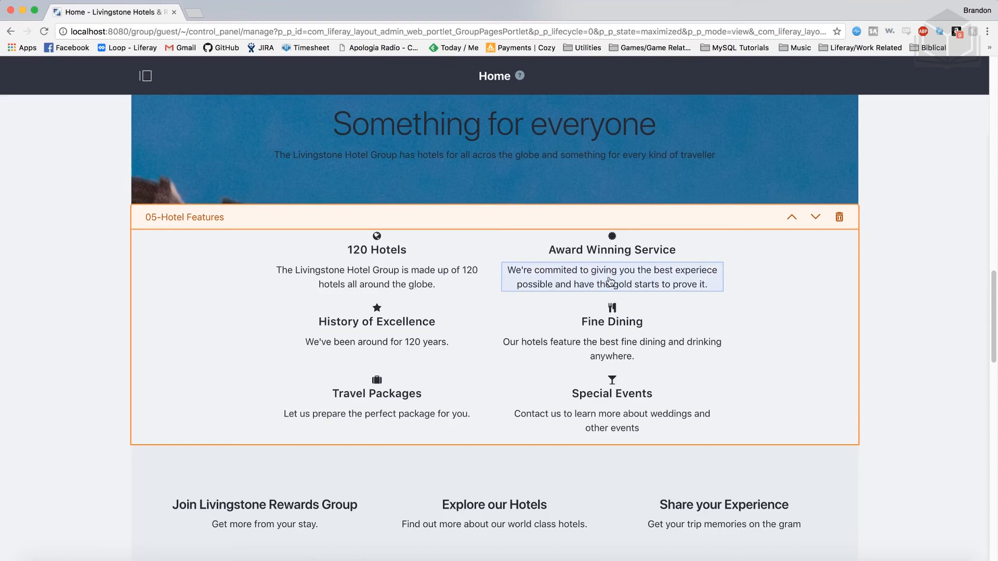
{"action": "double_click", "coordinate": [703, 271]}
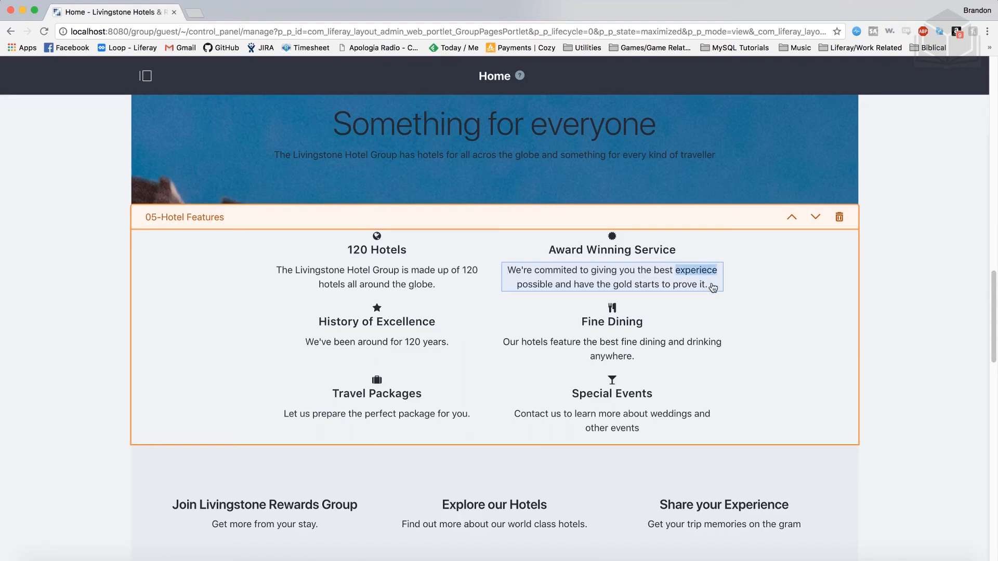
{"action": "type", "text": "experience"}
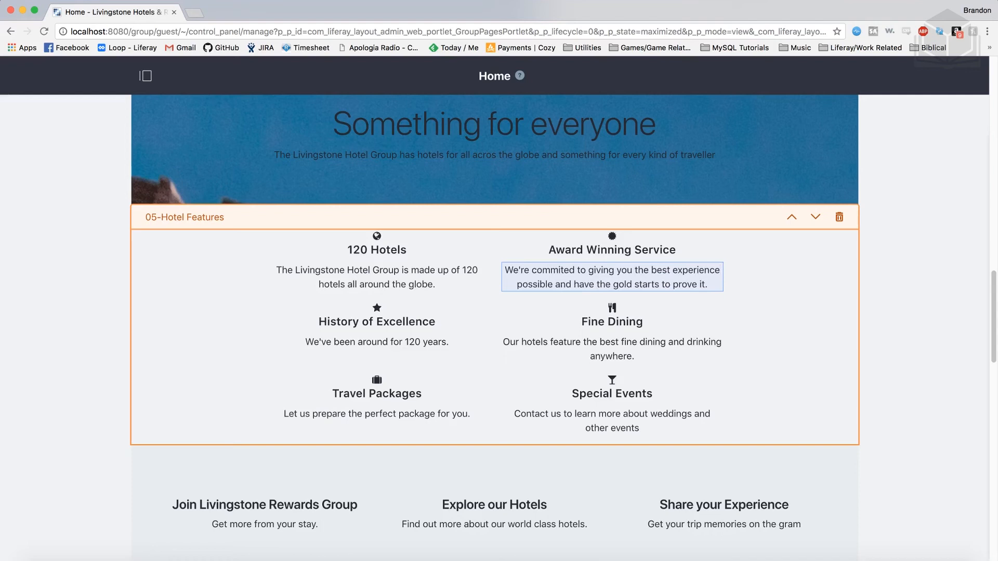
{"action": "left_click", "coordinate": [740, 289]}
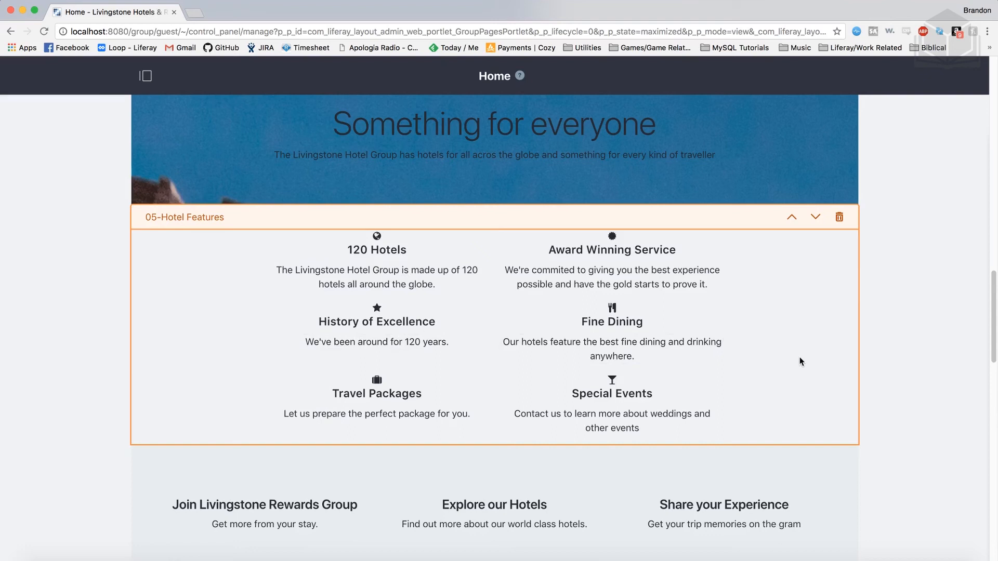
- Correct the word "starts" to "stars" in the Award Winning Service description
{"action": "scroll", "coordinate": [800, 357], "scroll_direction": "down", "scroll_amount": 1}
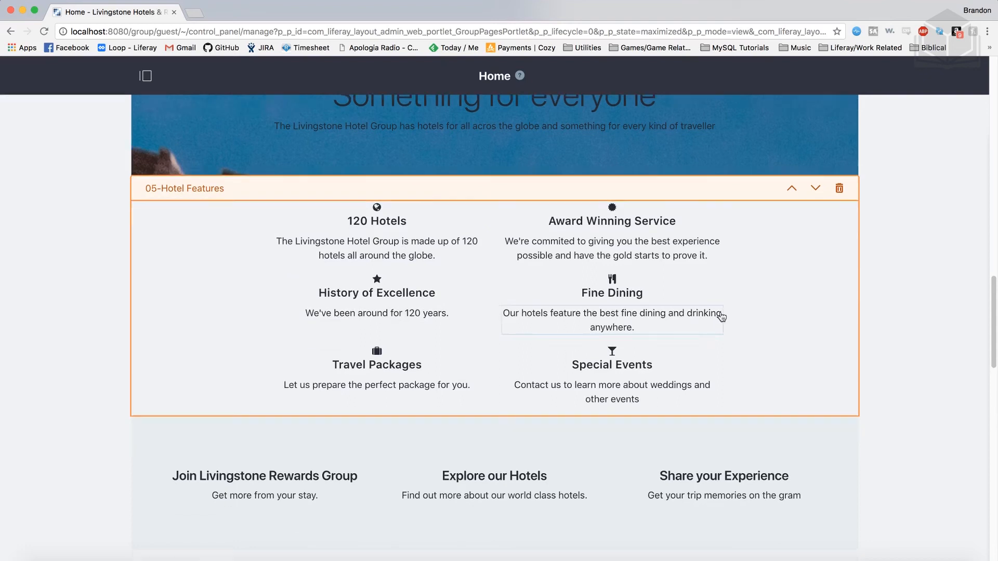
{"action": "double_click", "coordinate": [649, 258]}
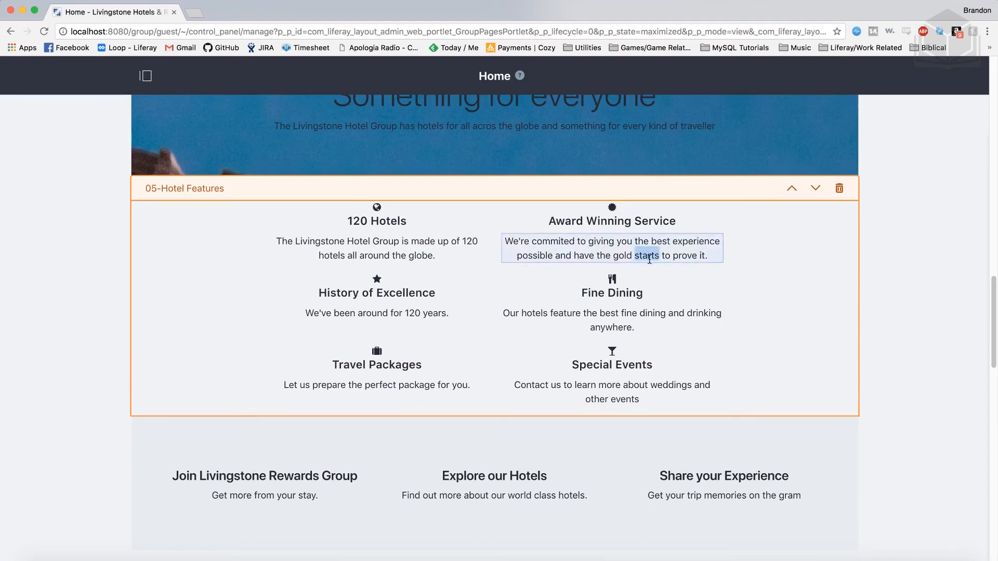
{"action": "type", "text": "stars"}
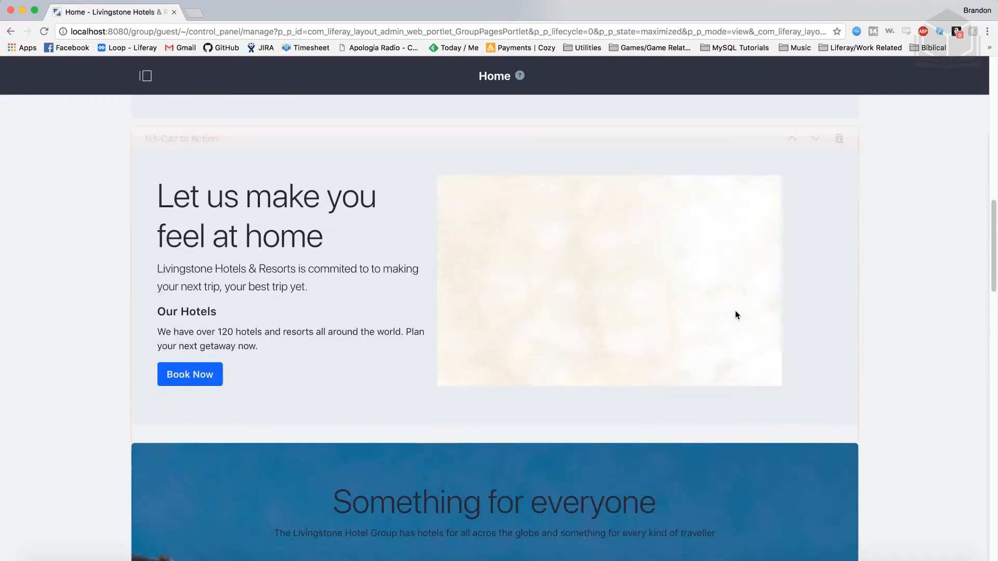
- Publish the Home content page and open it on the Livingstone Hotels & Resorts site
{"action": "scroll", "coordinate": [735, 310], "scroll_direction": "up", "scroll_amount": 10}
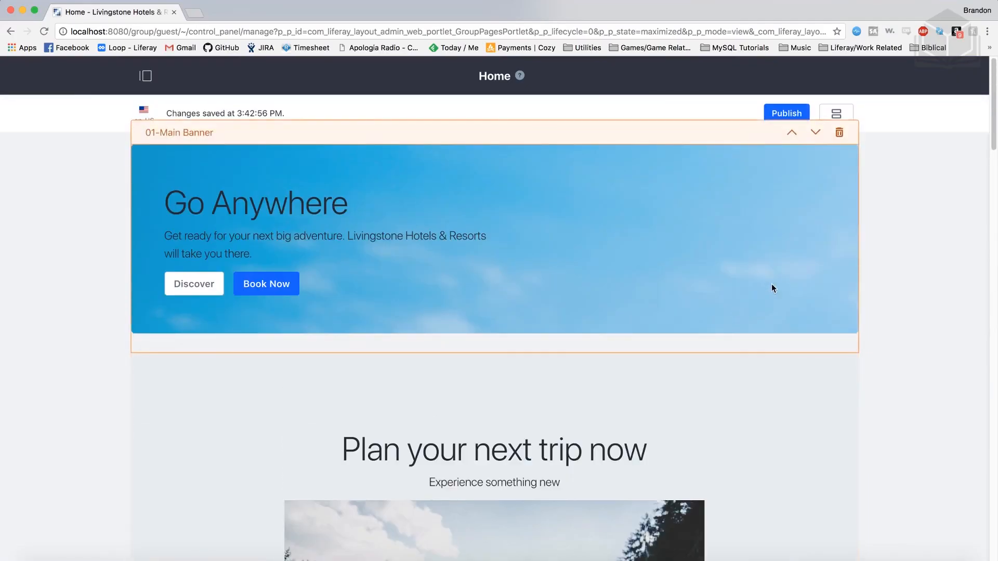
{"action": "left_click", "coordinate": [786, 114]}
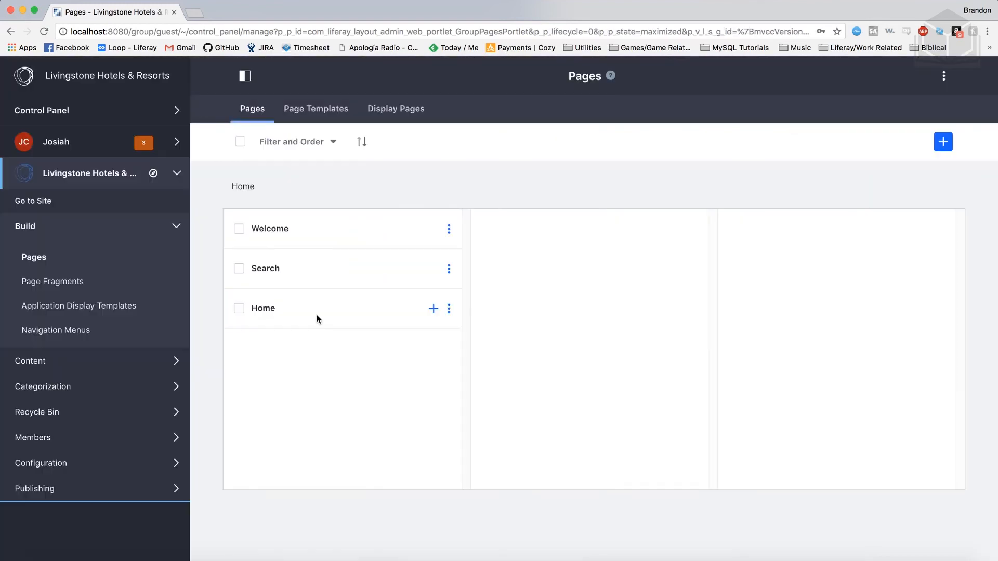
{"action": "left_click", "coordinate": [31, 201]}
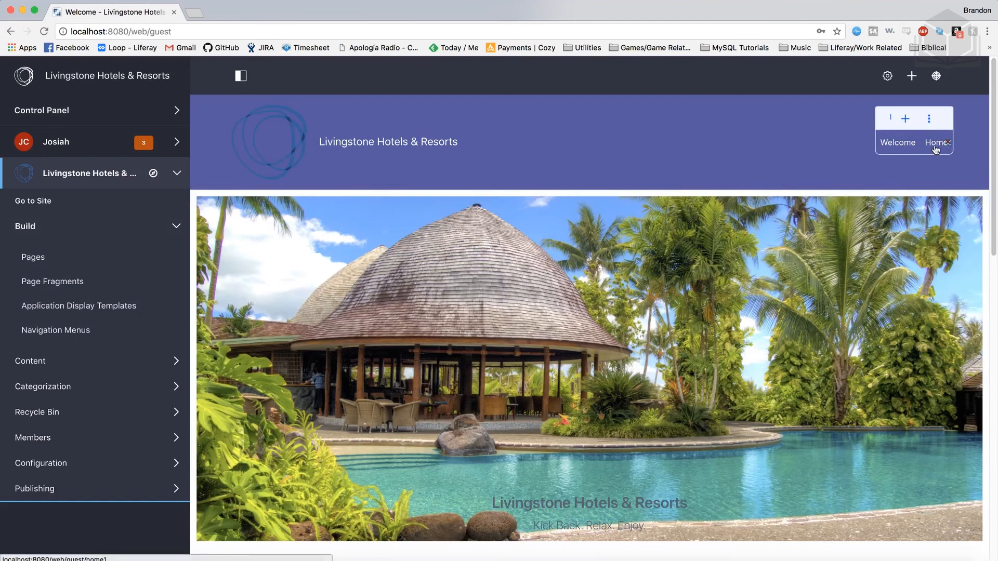
{"action": "left_click", "coordinate": [935, 147]}
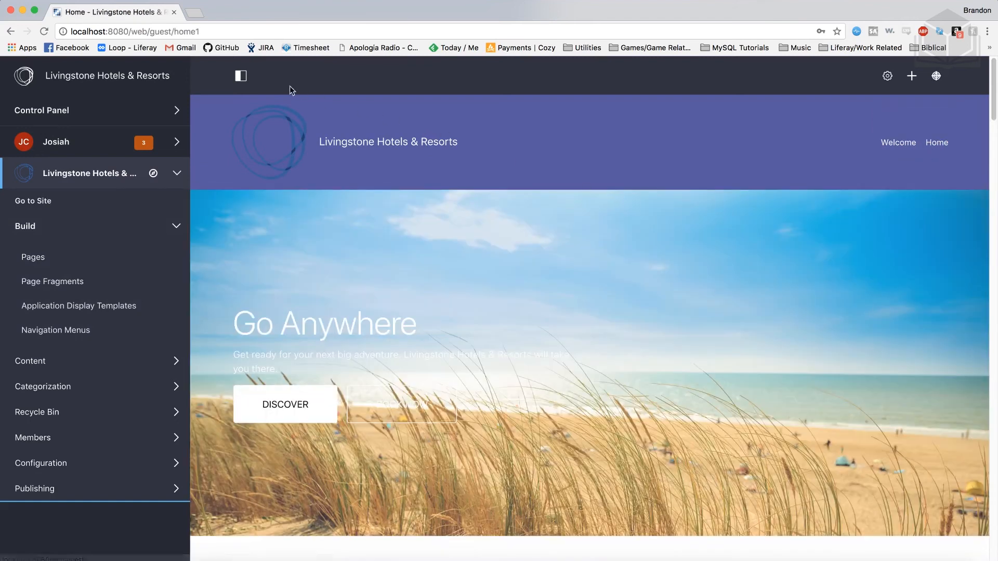
- Collapse the product menu and examine the published Home page from the Go Anywhere banner down to the footer and back
{"action": "left_click", "coordinate": [240, 76]}
{"action": "scroll", "coordinate": [675, 333], "scroll_direction": "down", "scroll_amount": 1}
{"action": "scroll", "coordinate": [676, 335], "scroll_direction": "down", "scroll_amount": 15}
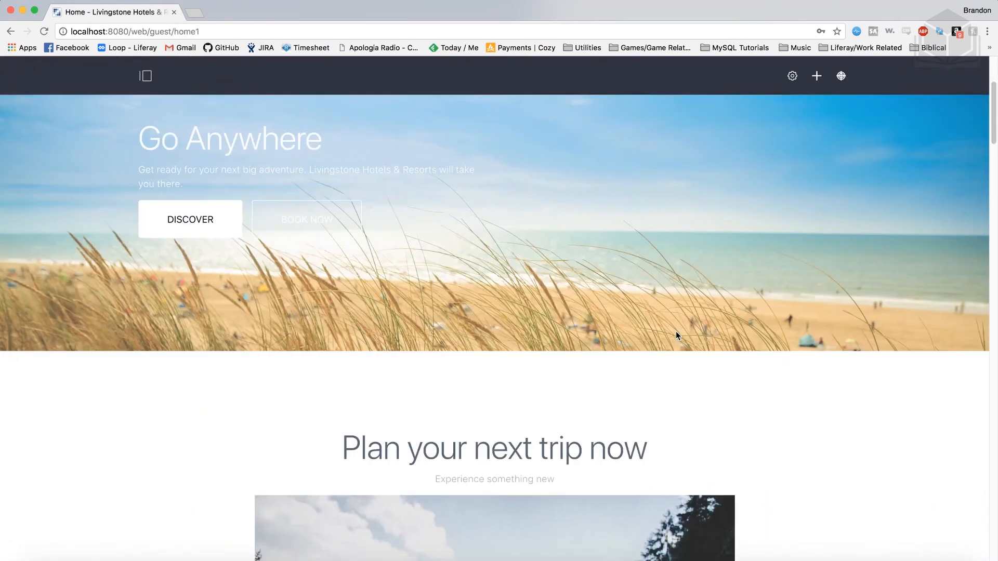
{"action": "scroll", "coordinate": [677, 335], "scroll_direction": "down", "scroll_amount": 20}
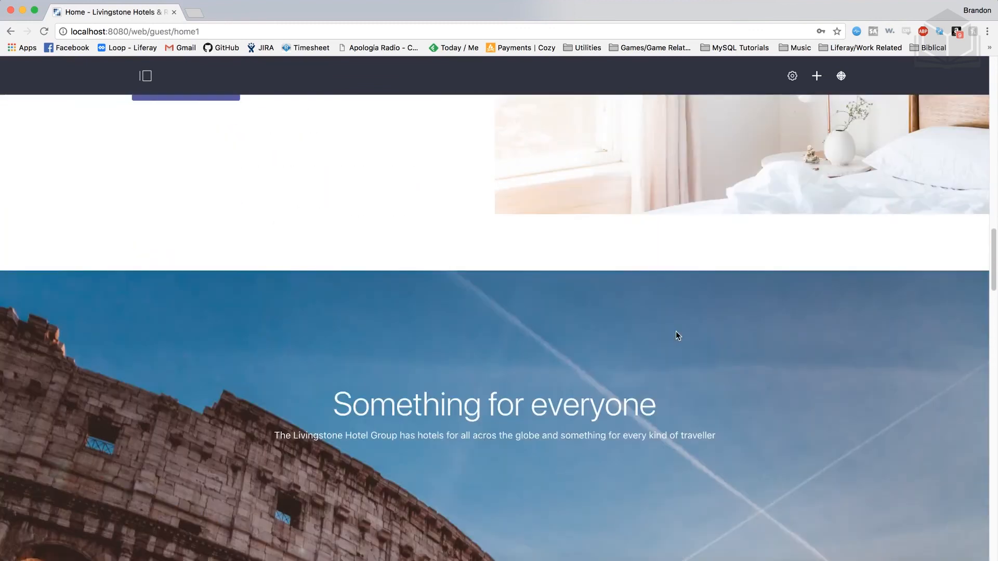
{"action": "scroll", "coordinate": [676, 335], "scroll_direction": "down", "scroll_amount": 20}
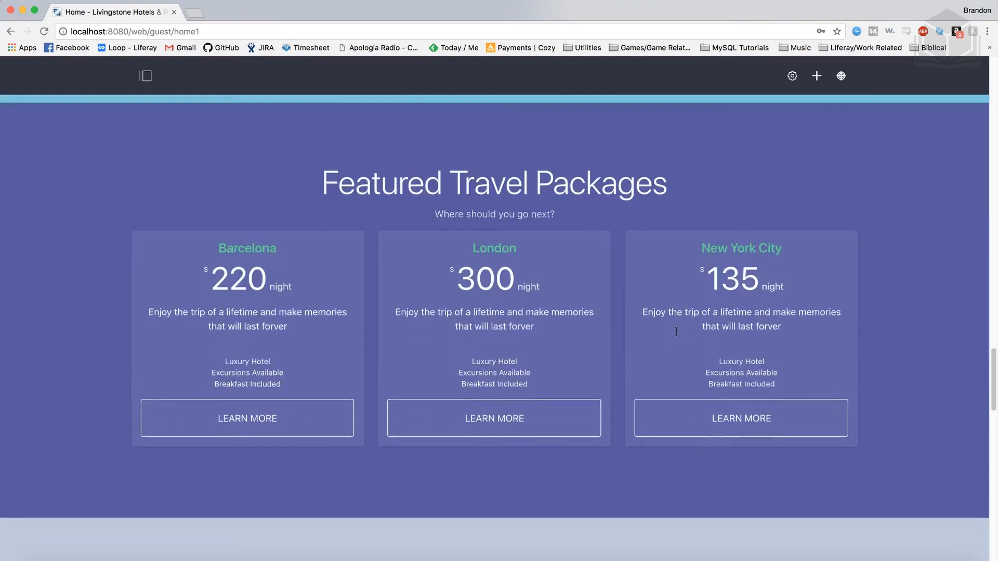
{"action": "scroll", "coordinate": [676, 332], "scroll_direction": "down", "scroll_amount": 10}
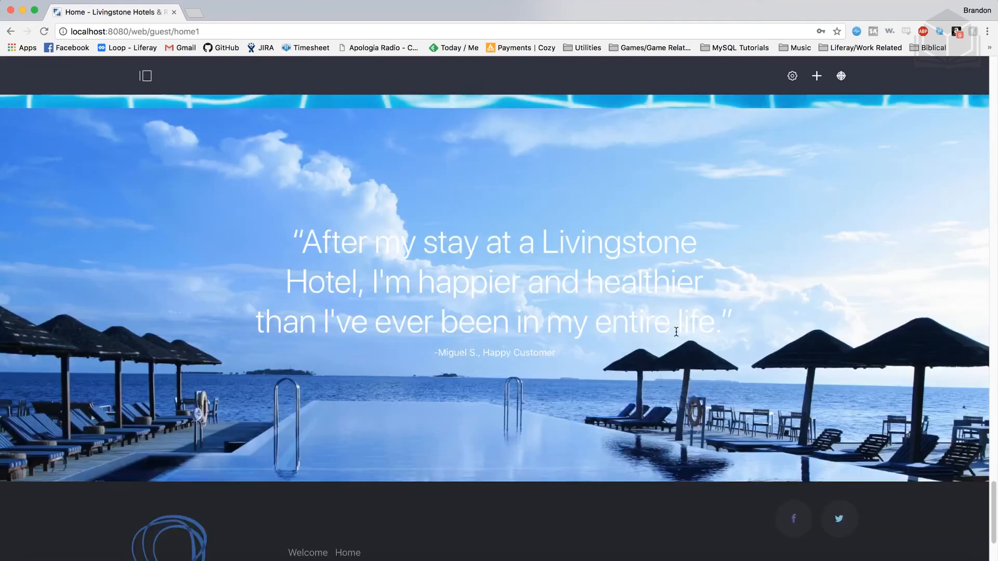
{"action": "scroll", "coordinate": [676, 332], "scroll_direction": "up", "scroll_amount": 10}
{"action": "scroll", "coordinate": [676, 334], "scroll_direction": "up", "scroll_amount": 20}
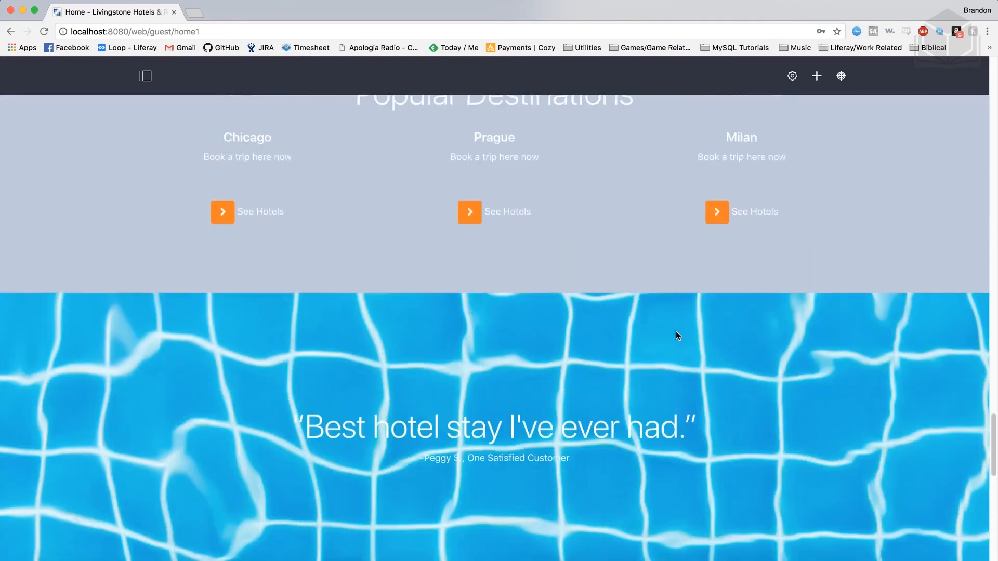
{"action": "scroll", "coordinate": [676, 336], "scroll_direction": "up", "scroll_amount": 20}
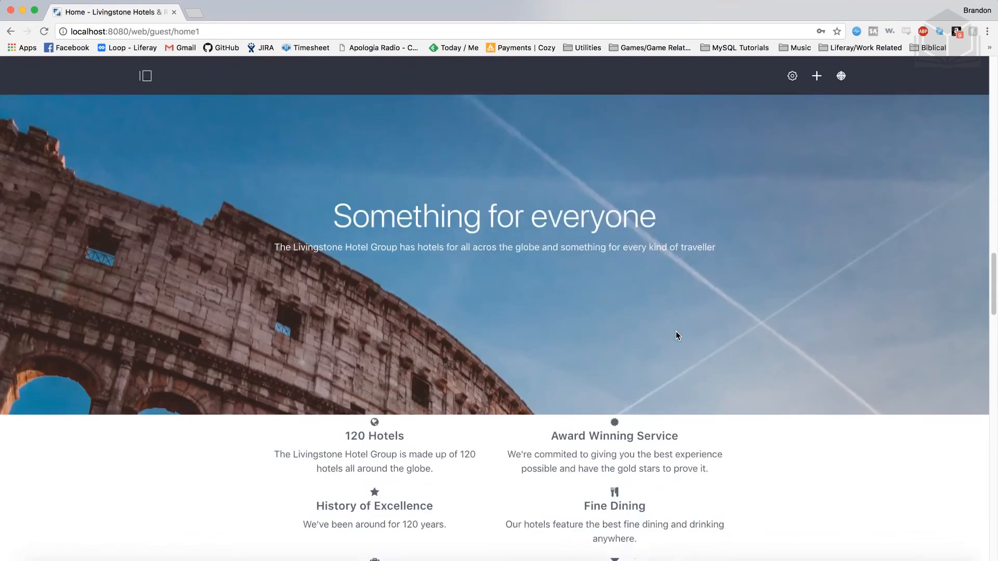
{"action": "scroll", "coordinate": [677, 336], "scroll_direction": "up", "scroll_amount": 10}
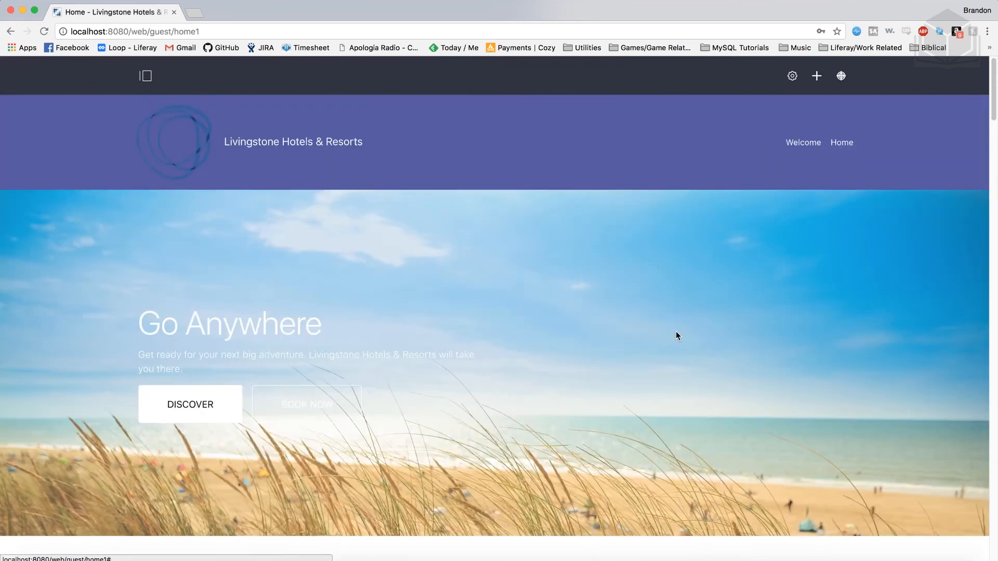